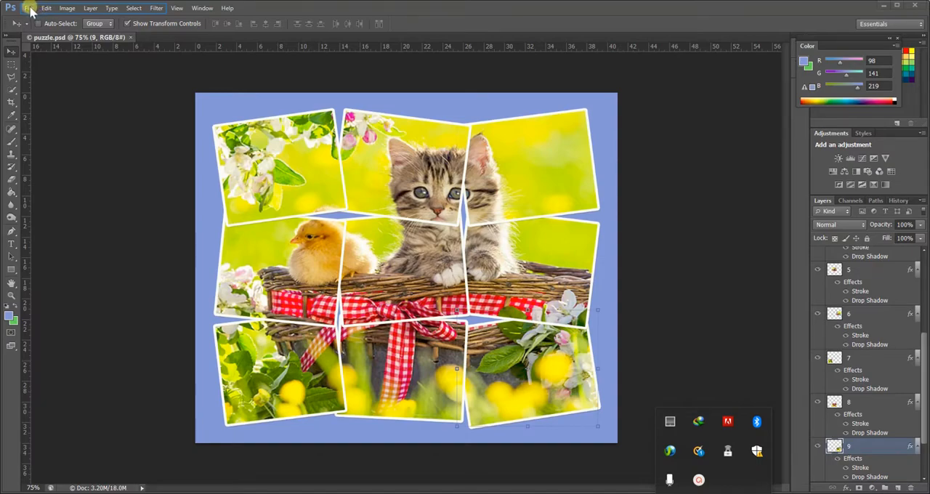
# - Open the kitten2 image from the assign 4 folder
pyautogui.click(27, 8)
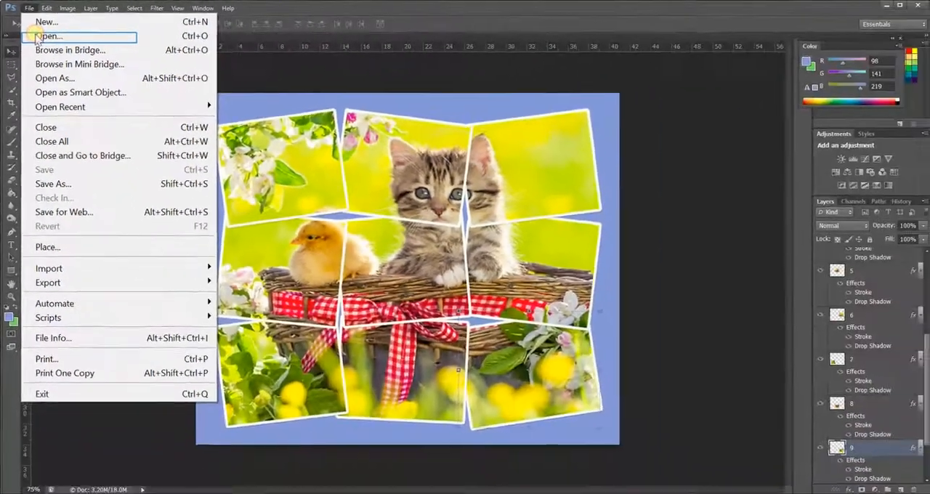
pyautogui.click(182, 183)
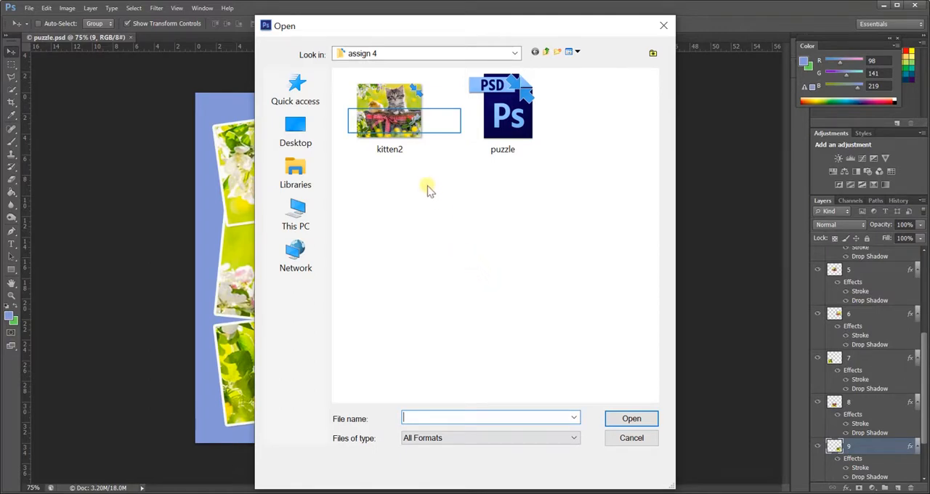
pyautogui.click(409, 127)
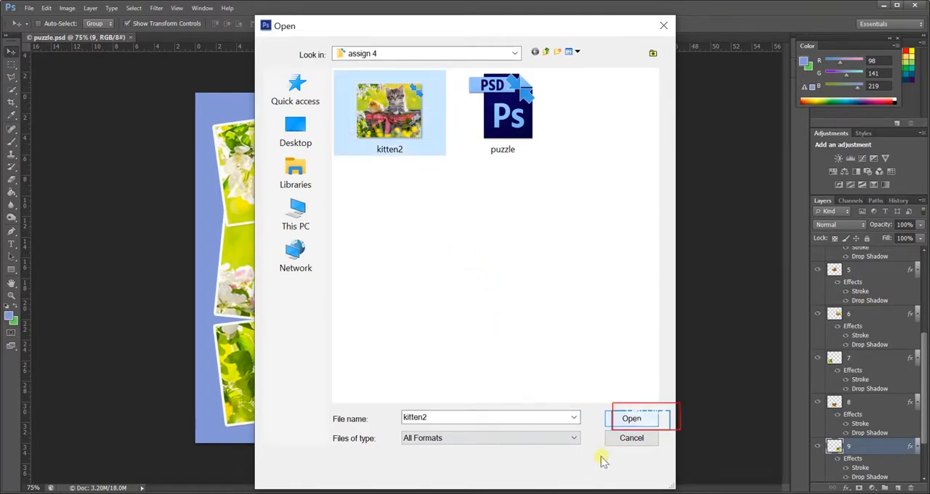
pyautogui.click(629, 421)
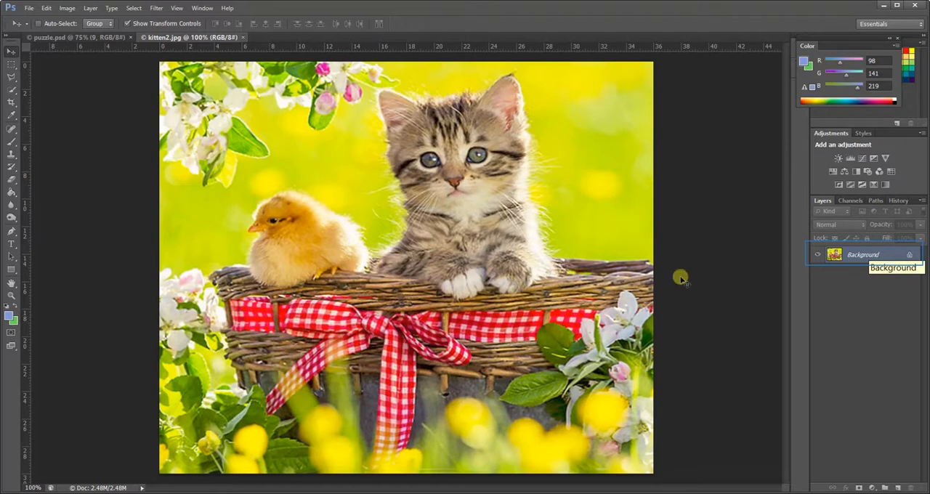
# - Convert the locked Background into a regular layer named Layer 0 and add a new empty layer above it
pyautogui.doubleClick(865, 256)
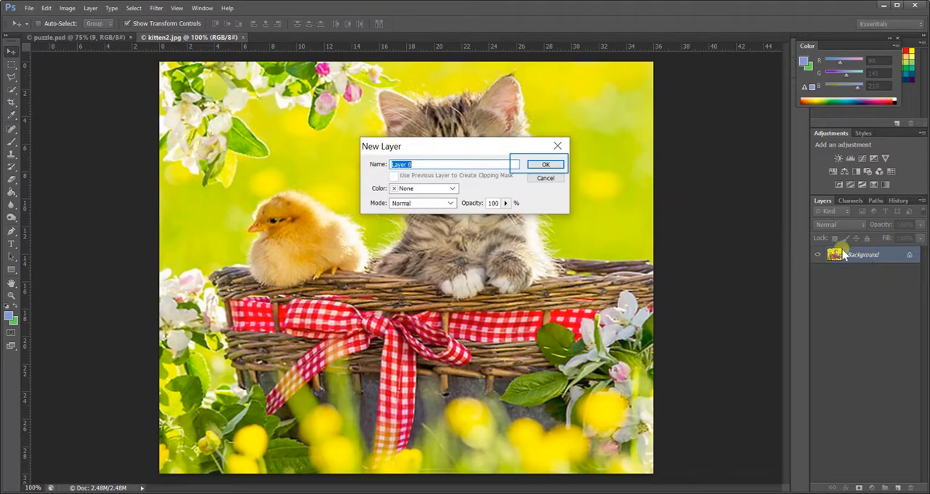
pyautogui.click(541, 165)
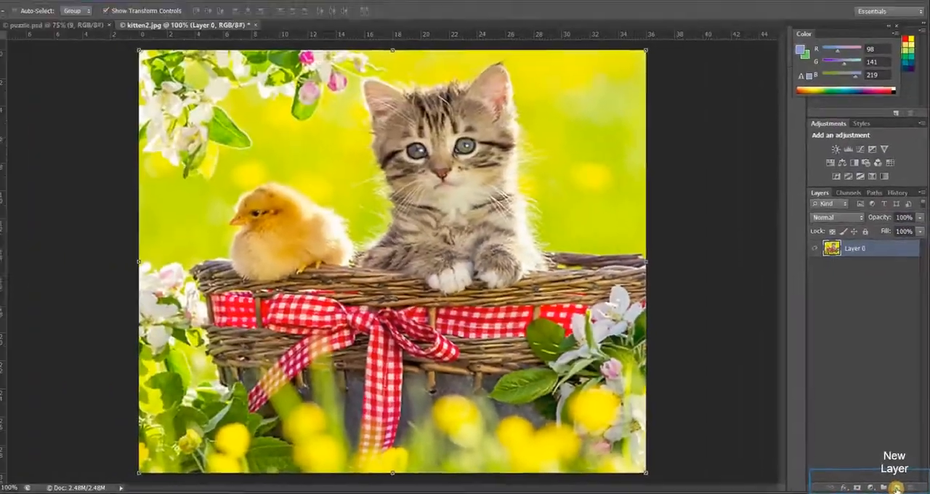
pyautogui.click(897, 488)
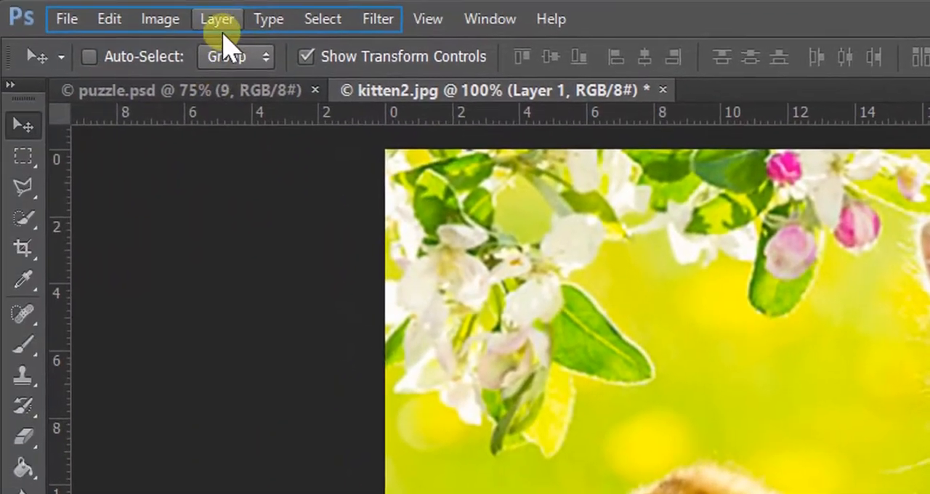
# - Enlarge the canvas to 41 cm wide and 35 cm high, keeping the image anchored at the center
pyautogui.click(161, 20)
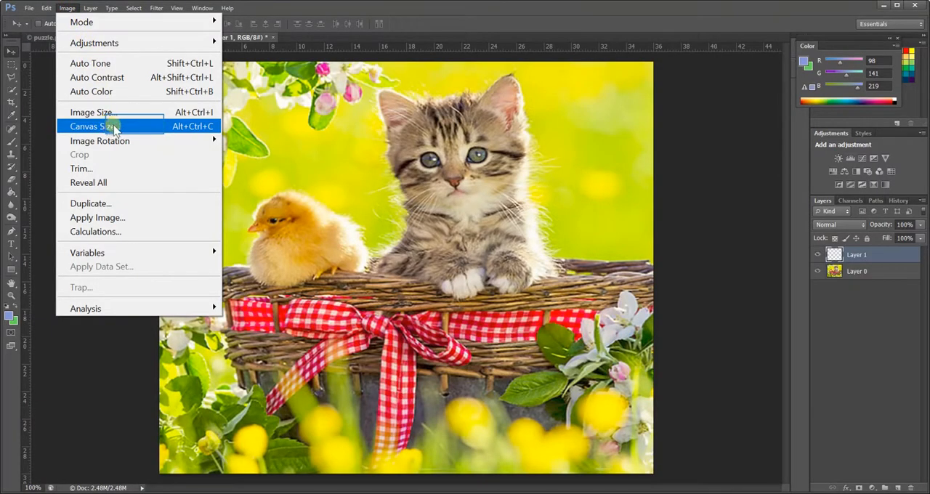
pyautogui.click(135, 128)
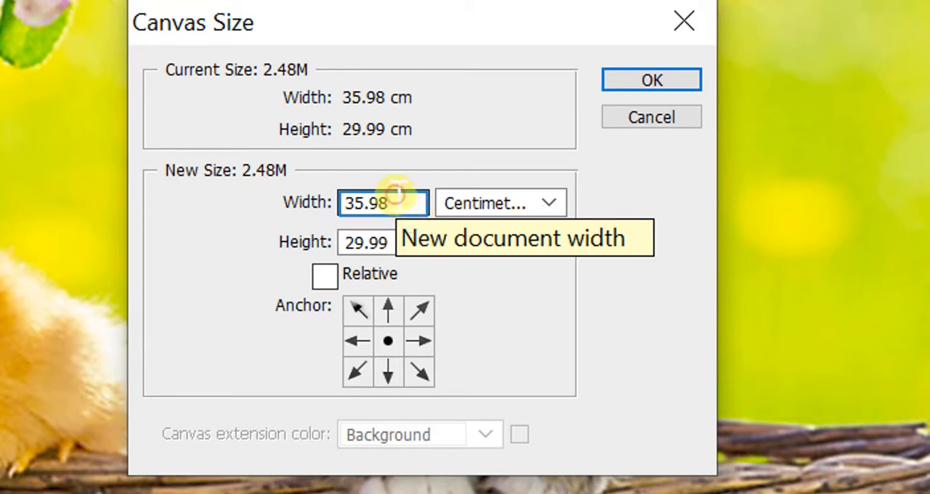
pyautogui.moveTo(396, 202); pyautogui.dragTo(346, 203)
pyautogui.press('BackSpace')
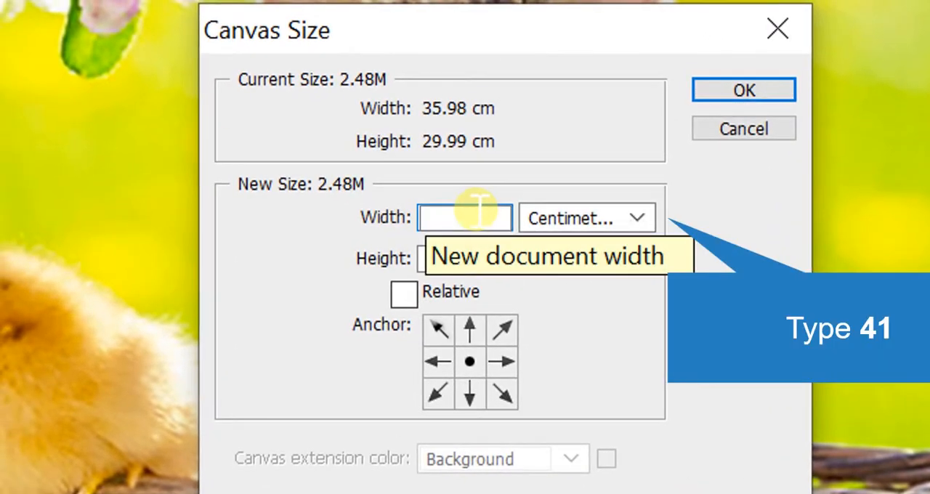
pyautogui.write('41')
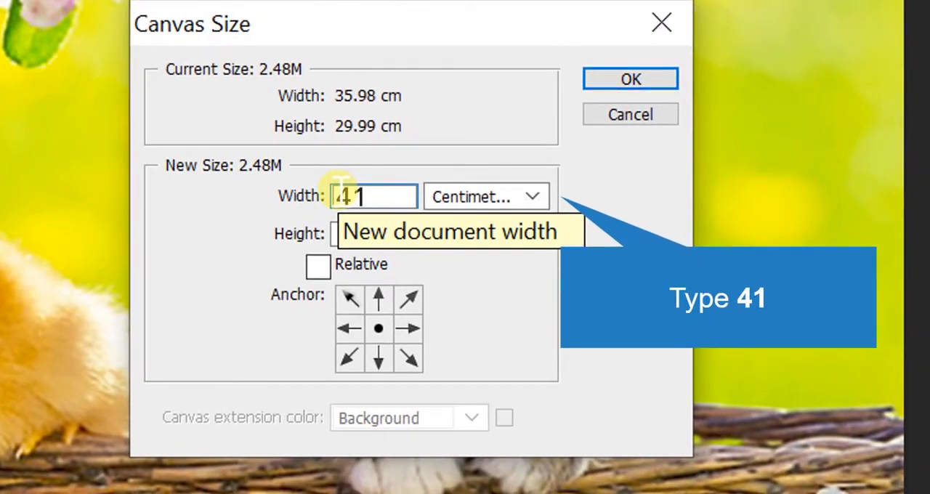
pyautogui.press('Tab')
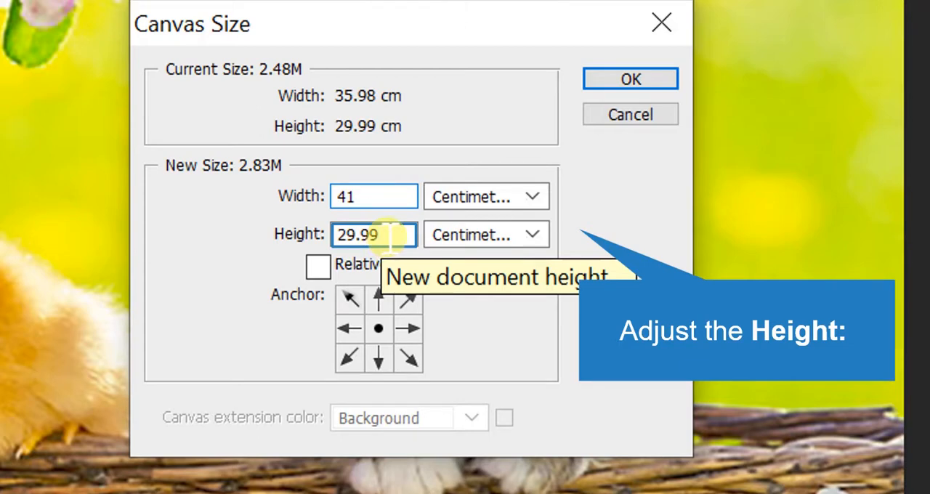
pyautogui.moveTo(391, 235); pyautogui.dragTo(322, 234)
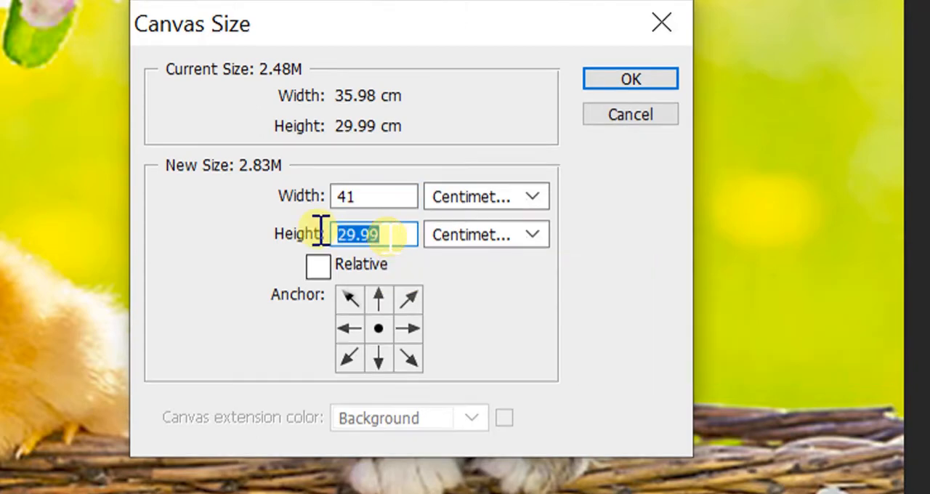
pyautogui.press('BackSpace')
pyautogui.write('35')
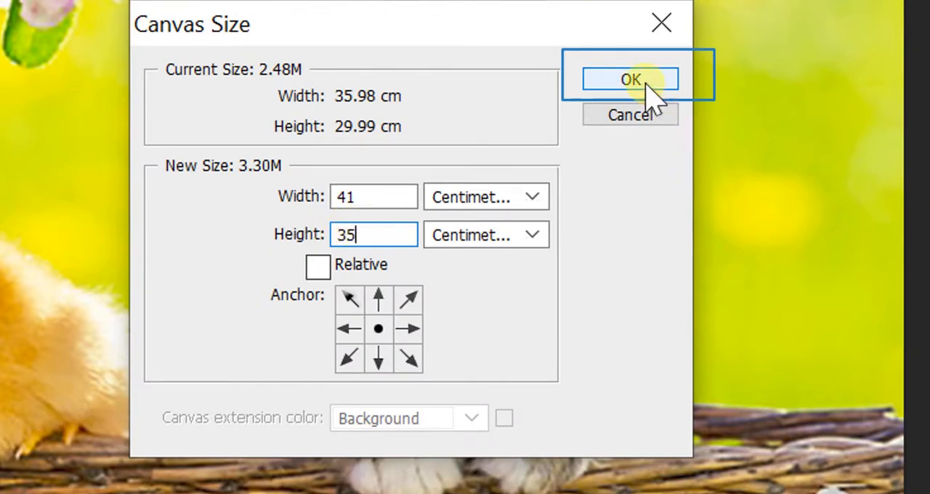
pyautogui.click(644, 85)
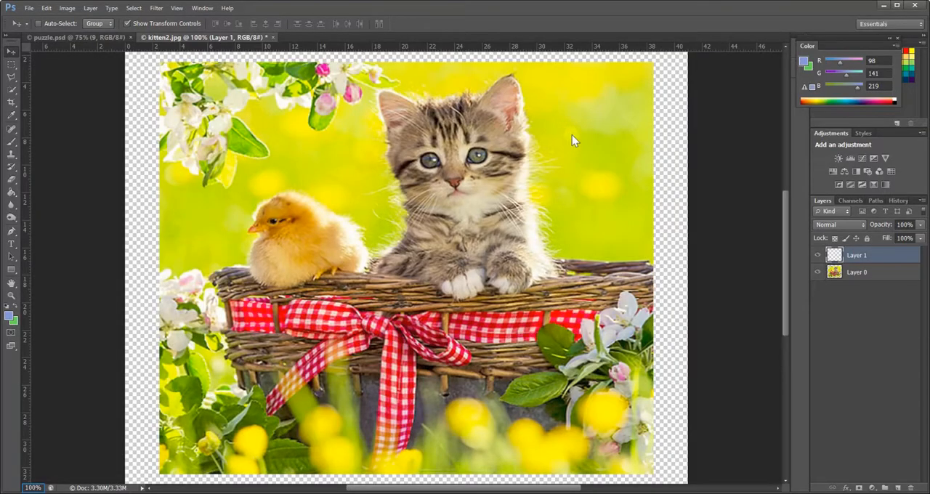
# - Set the foreground color to light blue, #76a2f2
pyautogui.click(33, 488)
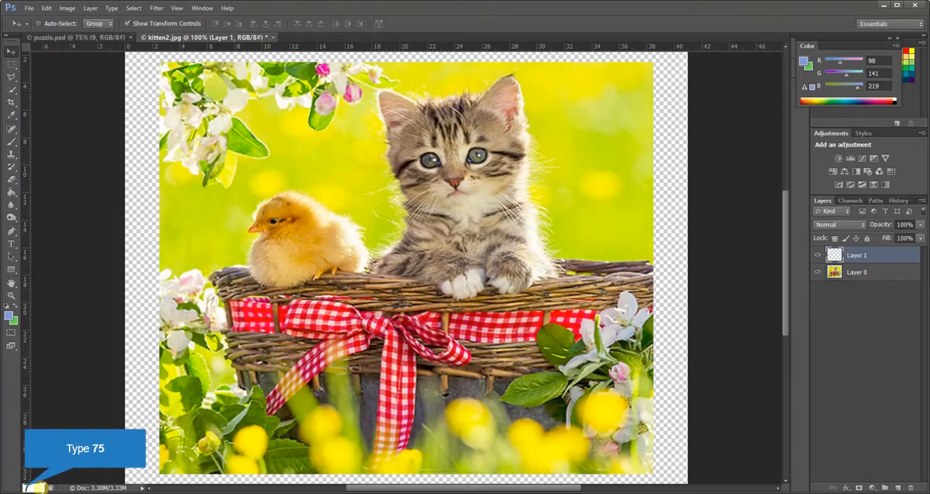
pyautogui.press('Return')
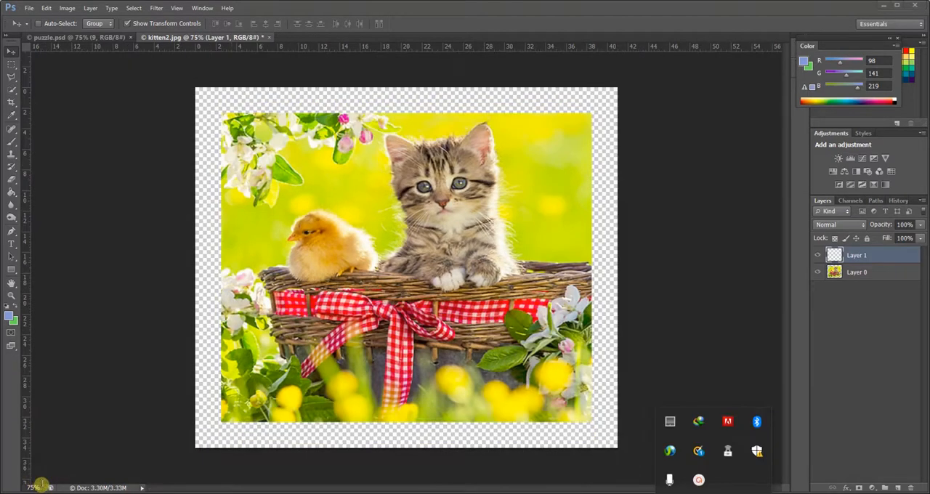
pyautogui.click(693, 476)
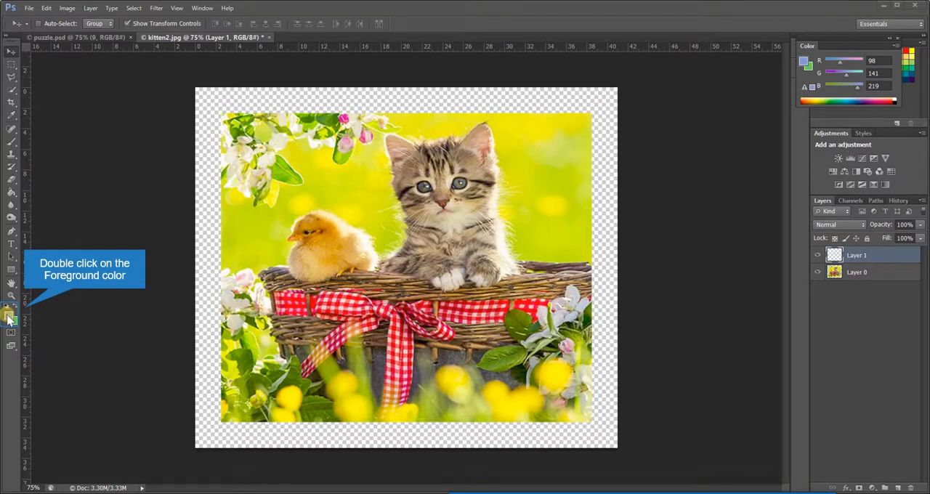
pyautogui.doubleClick(8, 314)
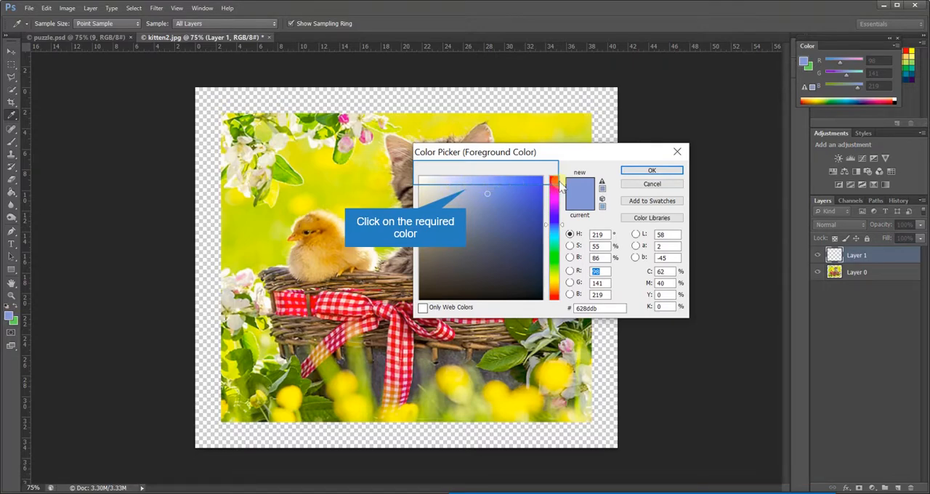
pyautogui.click(481, 182)
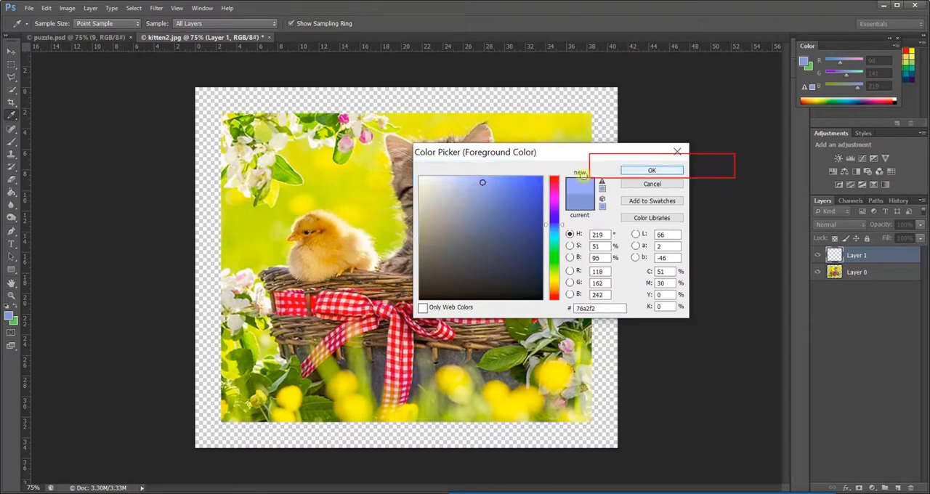
pyautogui.click(664, 170)
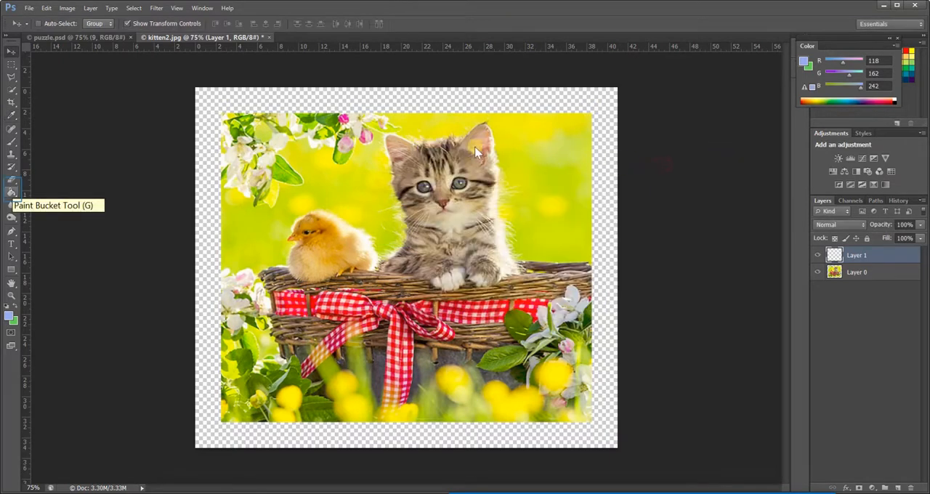
# - Fill Layer 1 with the foreground color using the Paint Bucket and place it beneath the kitten photo, making Layer 0 active
pyautogui.click(15, 187)
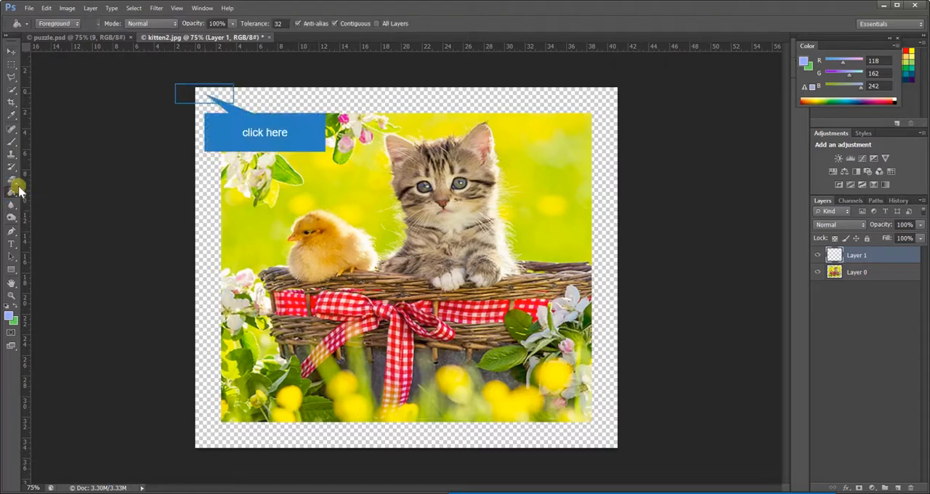
pyautogui.click(207, 98)
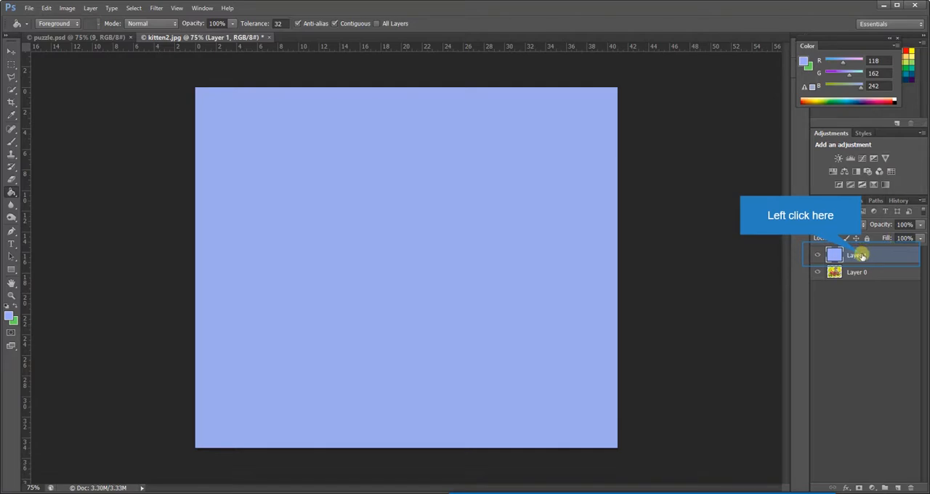
pyautogui.moveTo(862, 256); pyautogui.dragTo(861, 278)
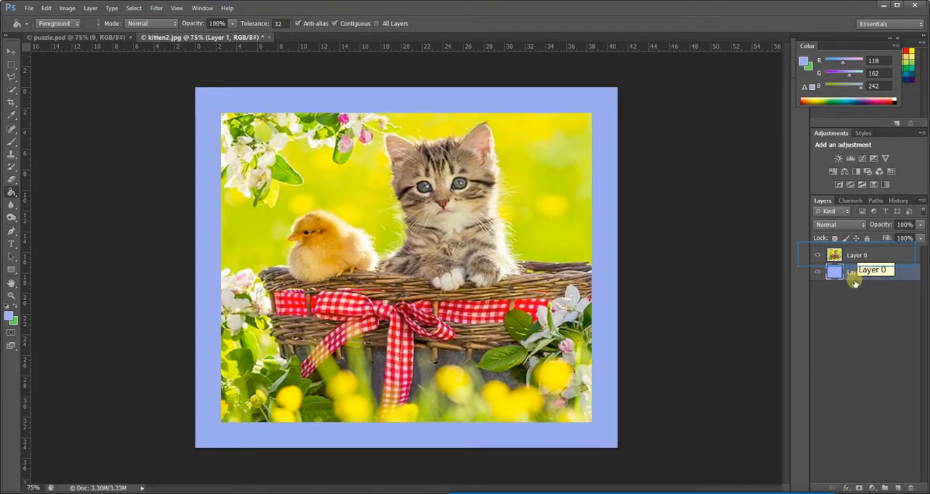
pyautogui.moveTo(854, 284); pyautogui.dragTo(855, 255)
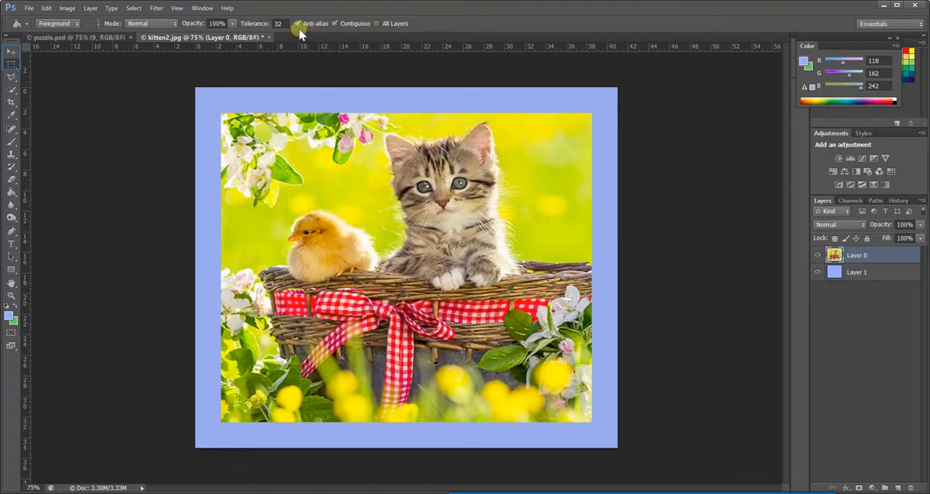
# - Activate the Rectangular Marquee tool and show the grid over the image
pyautogui.click(11, 63)
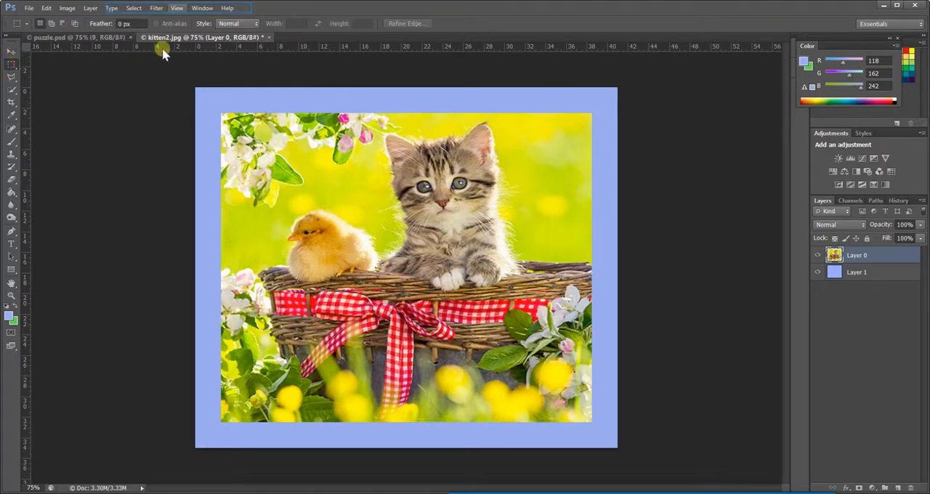
pyautogui.click(178, 8)
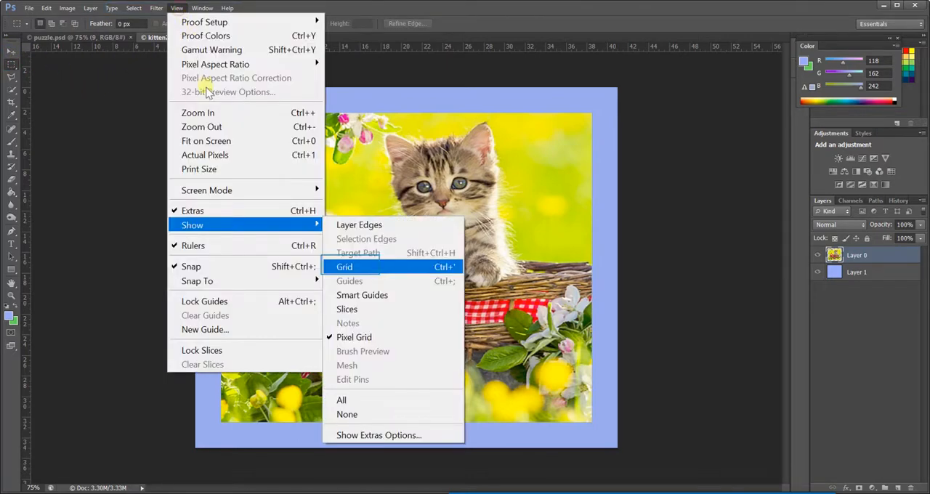
pyautogui.click(350, 268)
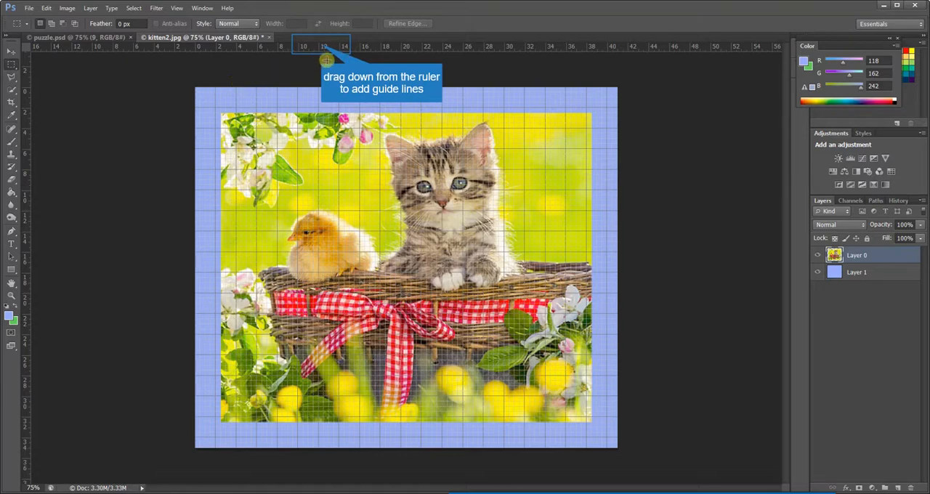
# - Add two horizontal guides across the photo, at about 12 cm and 22.5 cm on the vertical ruler
pyautogui.moveTo(321, 45); pyautogui.dragTo(321, 211)
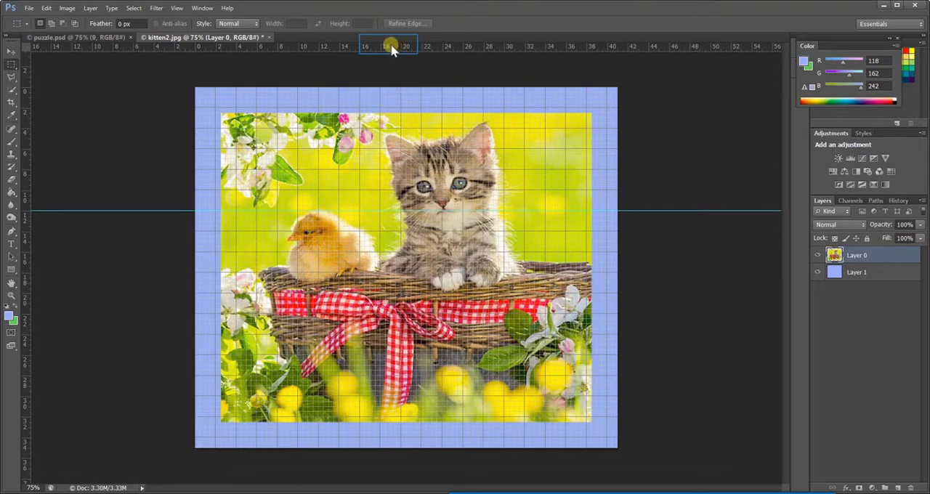
pyautogui.moveTo(389, 47); pyautogui.dragTo(389, 334)
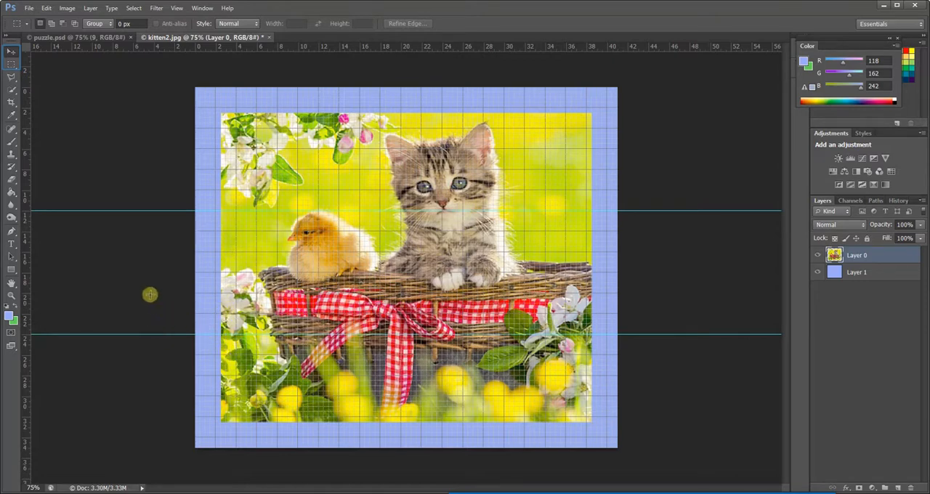
pyautogui.click(11, 52)
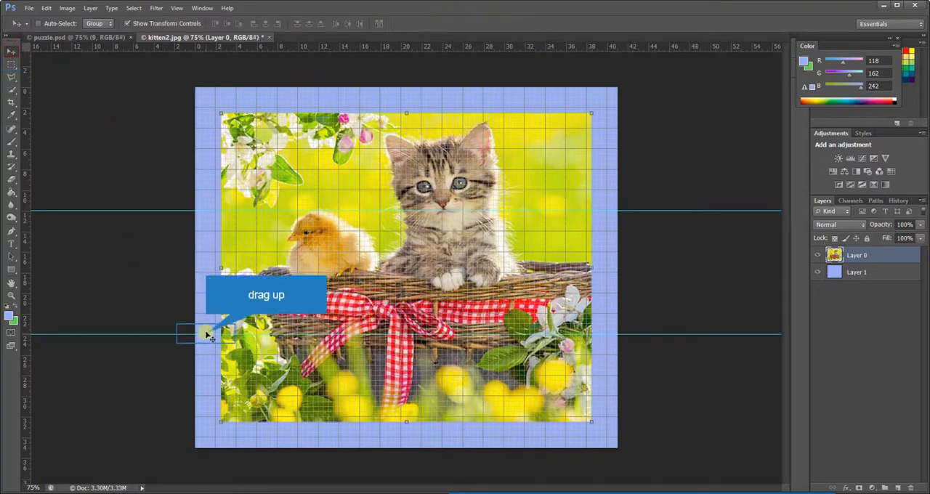
pyautogui.moveTo(207, 335); pyautogui.dragTo(205, 333)
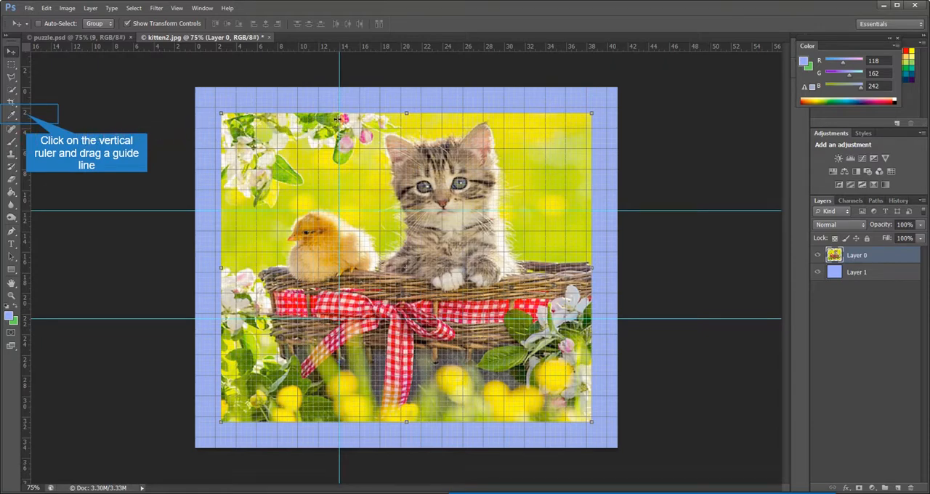
# - Add a second vertical guide through the kitten and position it at about 26.5 cm on the horizontal ruler
pyautogui.click(26, 114)
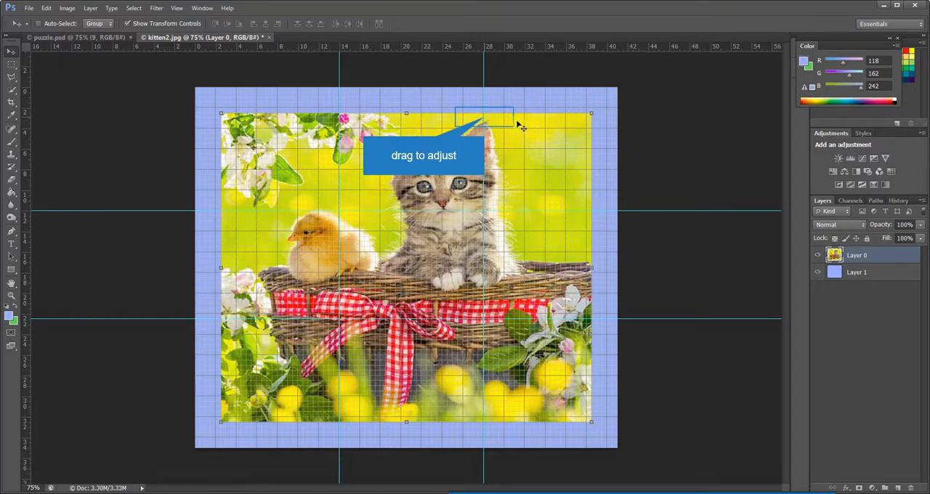
pyautogui.moveTo(484, 117); pyautogui.dragTo(463, 130)
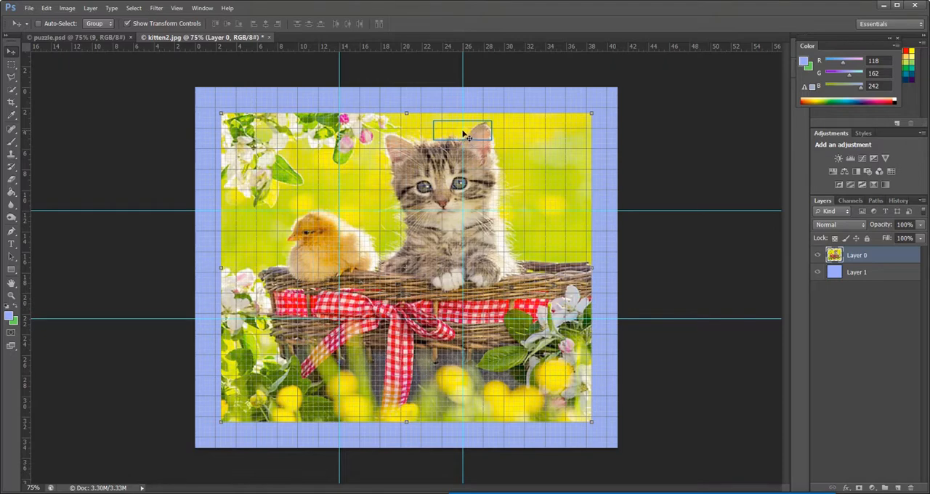
pyautogui.moveTo(462, 134); pyautogui.dragTo(468, 132)
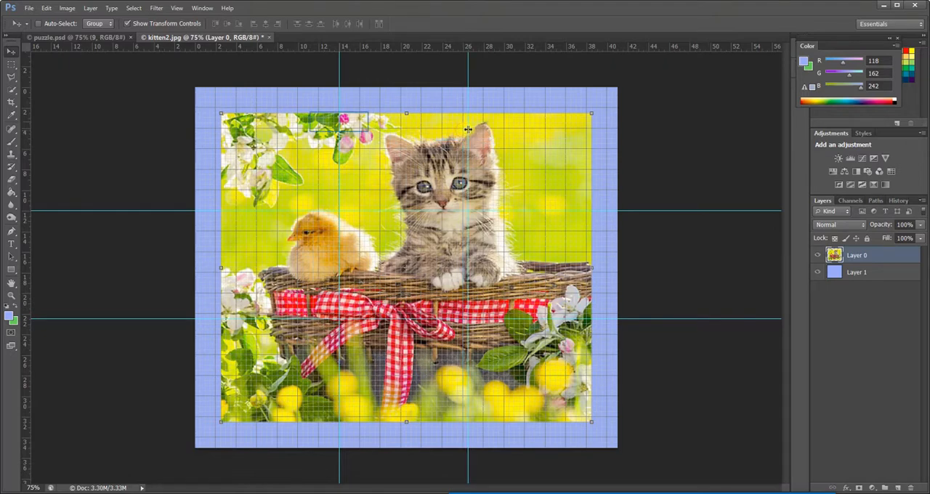
# - Reposition the first vertical guide at about 14.5 cm on the horizontal ruler
pyautogui.moveTo(339, 125); pyautogui.dragTo(344, 123)
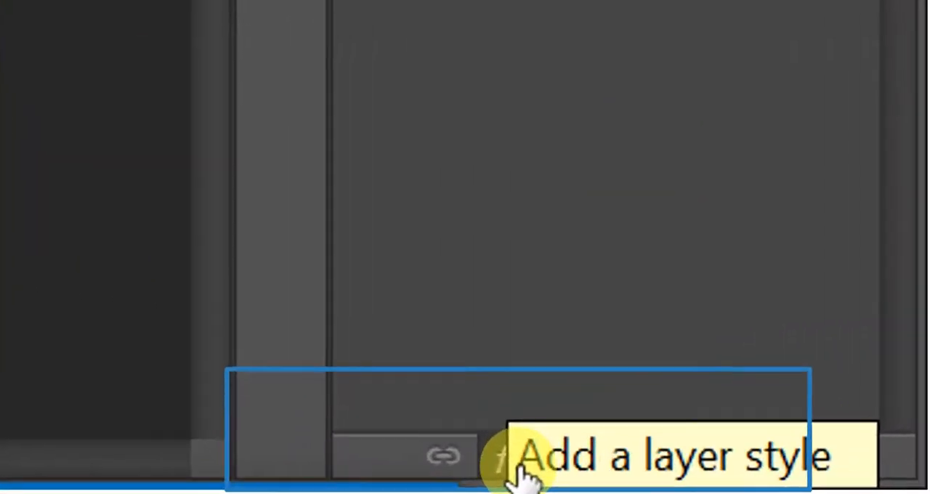
# - Add a Stroke layer style to Layer 0 with off-white color f3f9f9 and a size of 9 px
pyautogui.click(849, 488)
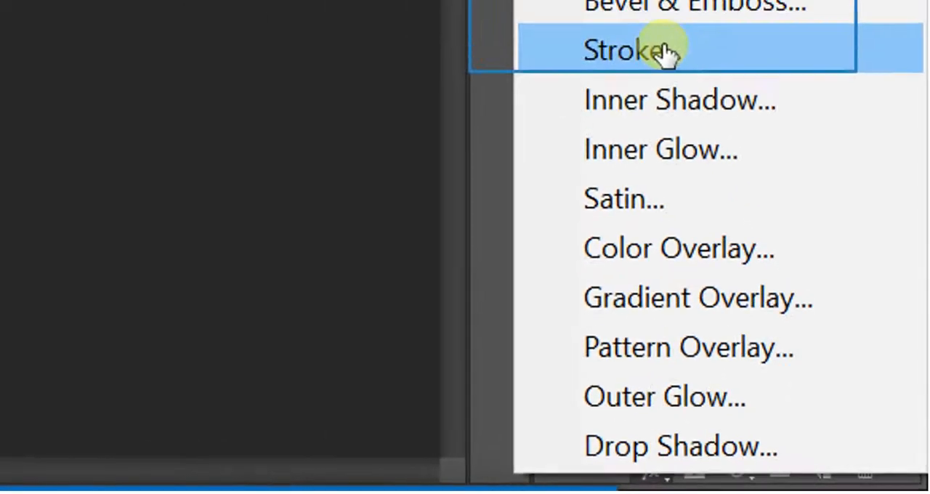
pyautogui.click(664, 51)
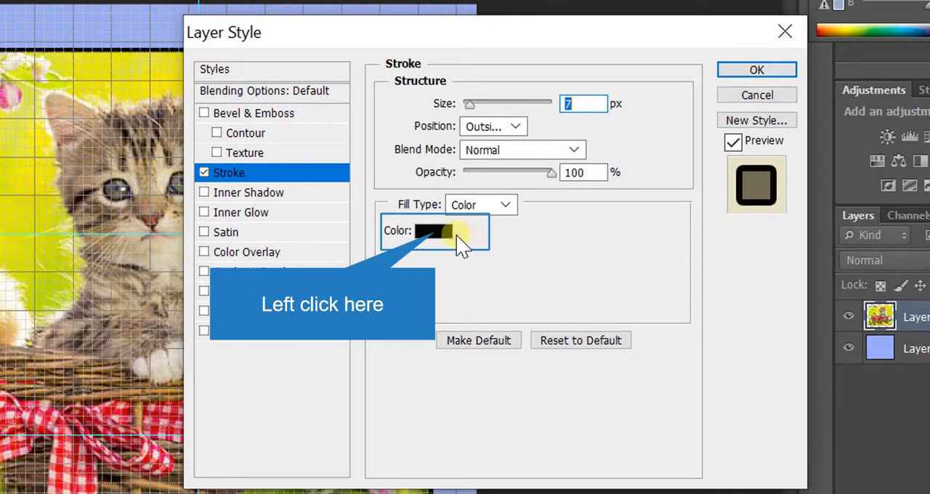
pyautogui.click(436, 233)
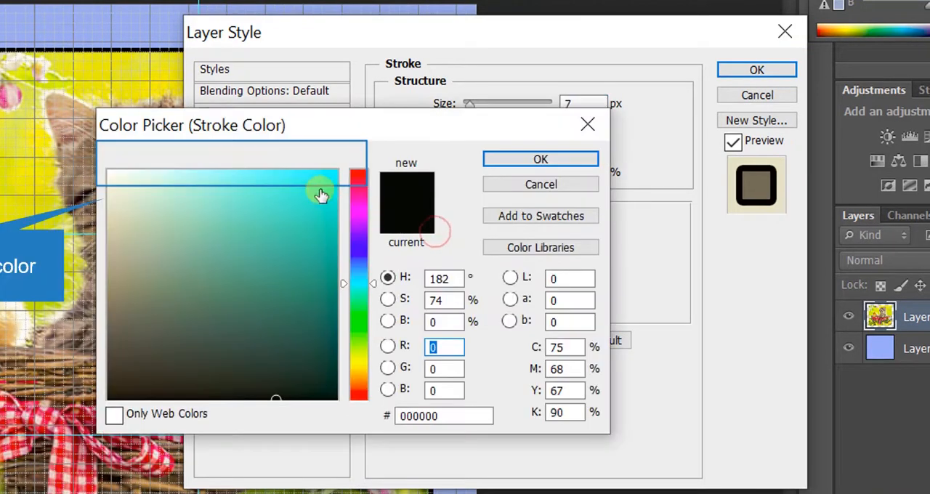
pyautogui.click(113, 176)
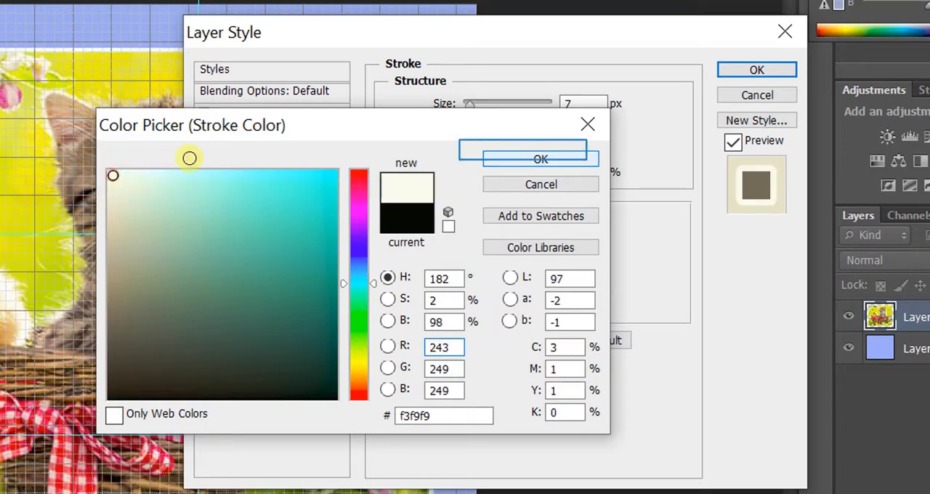
pyautogui.click(518, 161)
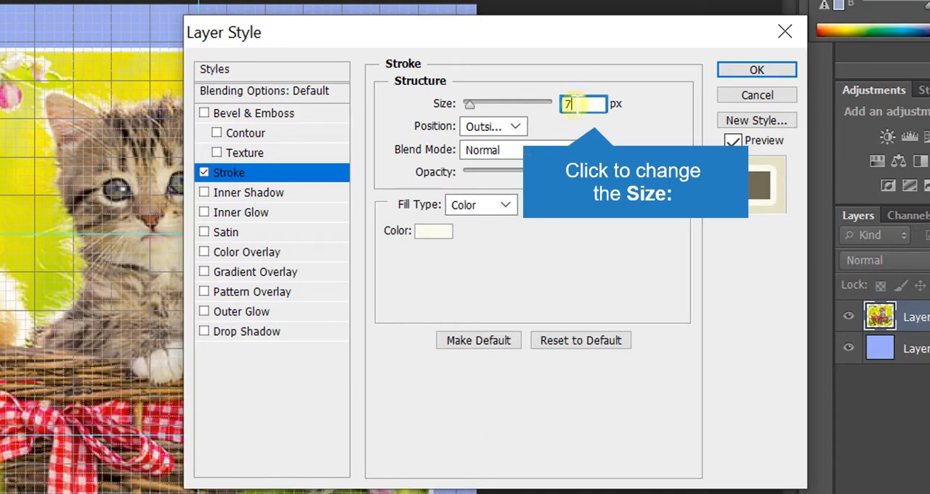
pyautogui.click(579, 103)
pyautogui.press('BackSpace')
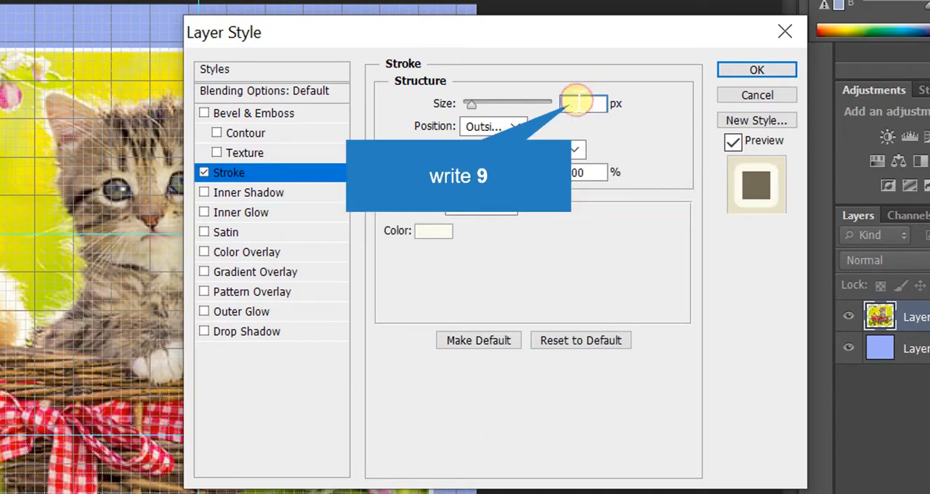
pyautogui.write('9')
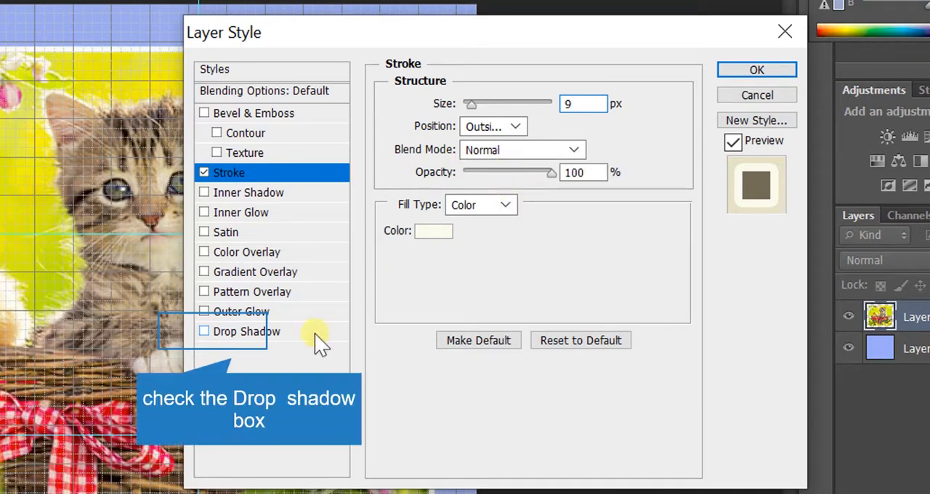
# - Enable the Drop Shadow effect for Layer 0 and set its angle to 131° and opacity to 100%
pyautogui.click(205, 331)
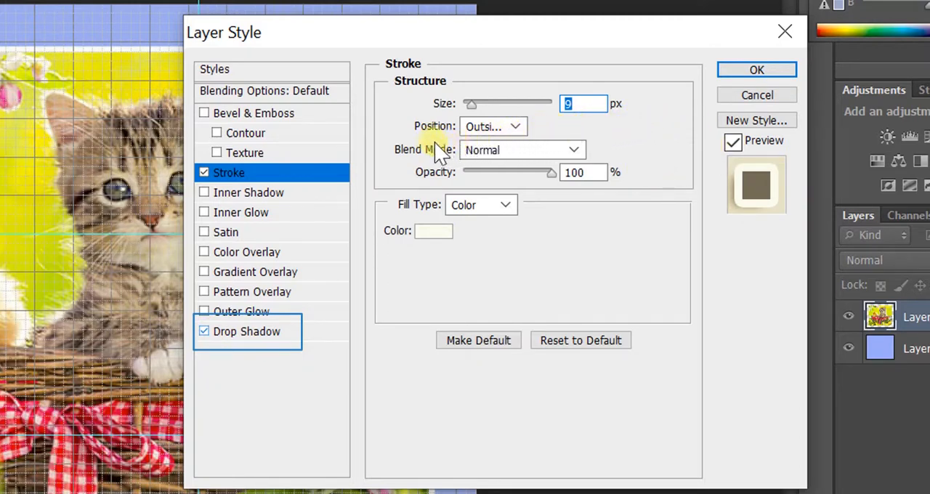
pyautogui.click(250, 335)
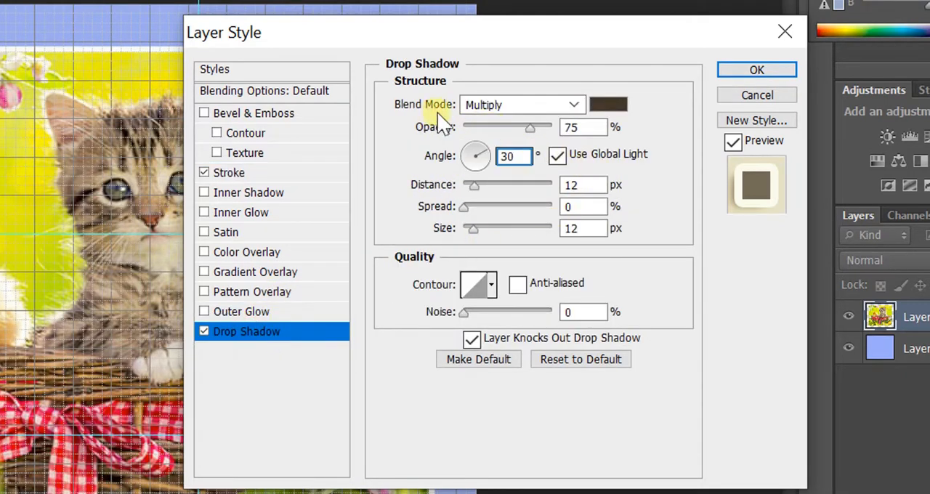
pyautogui.doubleClick(517, 155)
pyautogui.write('1')
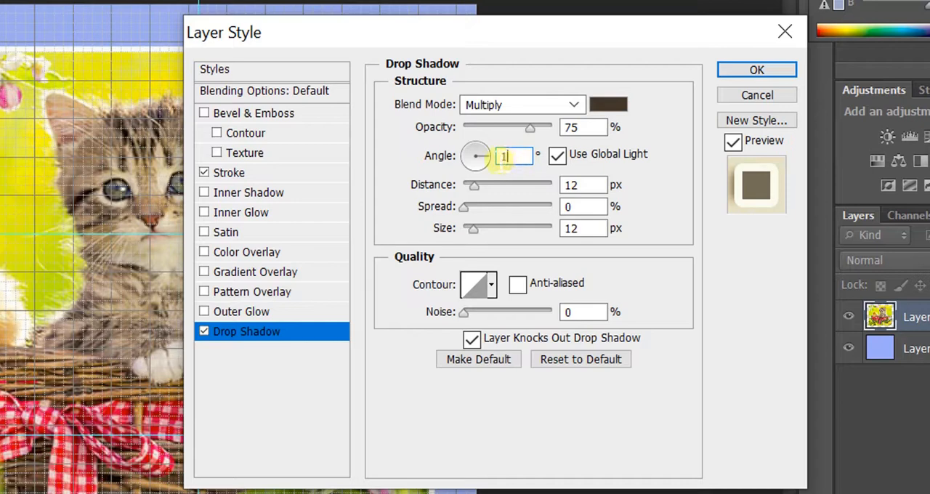
pyautogui.write('31')
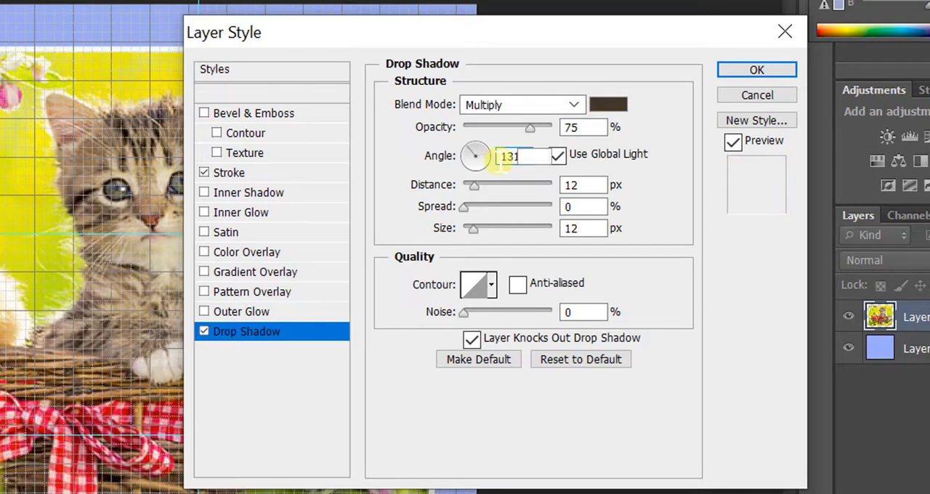
pyautogui.press('Tab')
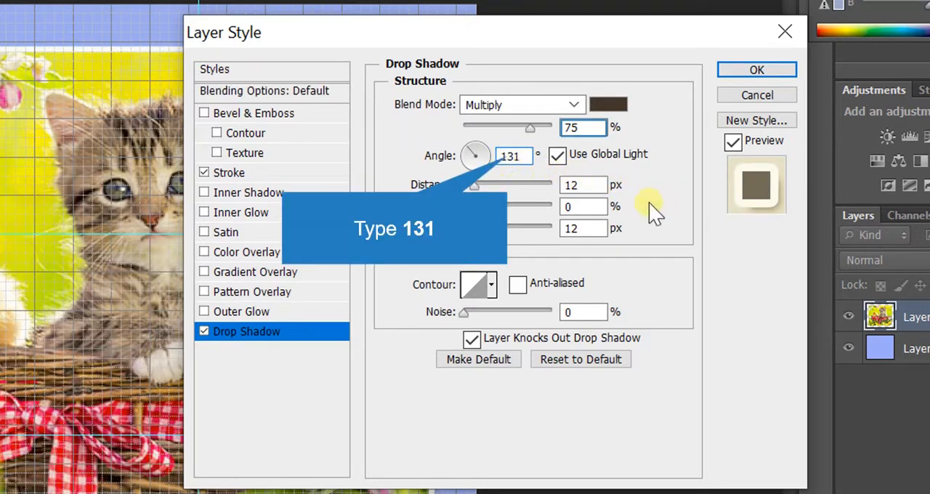
pyautogui.doubleClick(583, 127)
pyautogui.write('100')
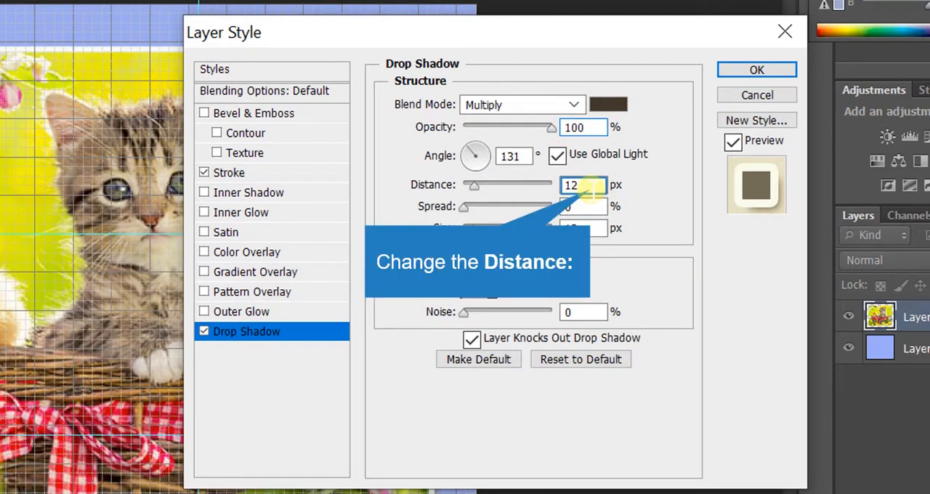
# - Set the drop shadow's distance to 6 px, spread to 4% and size to 6 px, and apply the layer style
pyautogui.doubleClick(589, 188)
pyautogui.write('6')
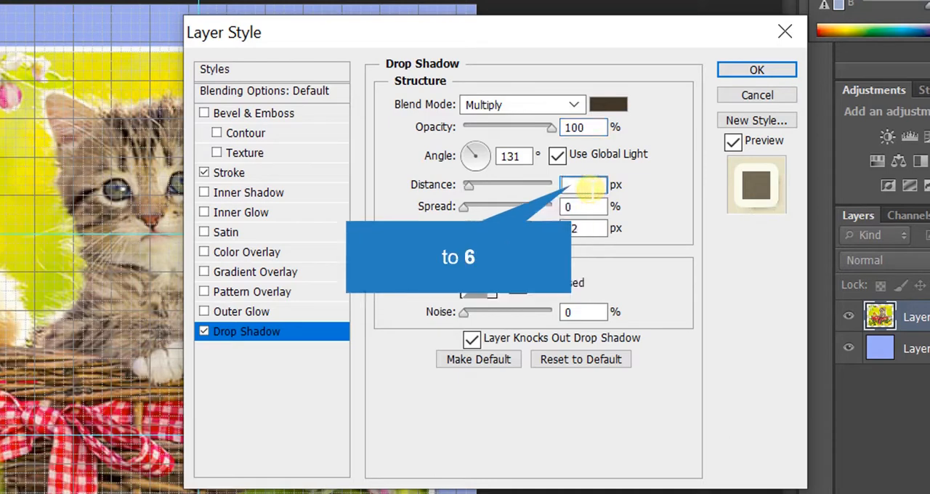
pyautogui.press('Tab')
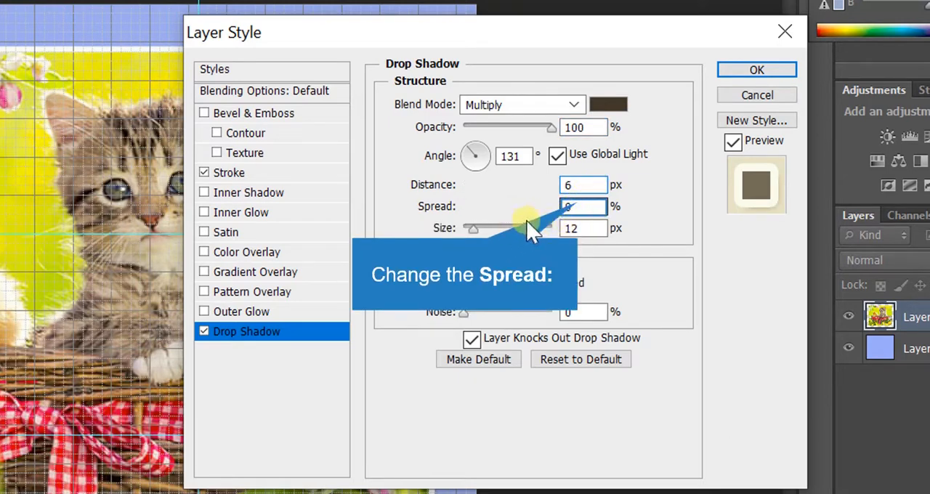
pyautogui.doubleClick(571, 207)
pyautogui.write('4')
pyautogui.press('Tab')
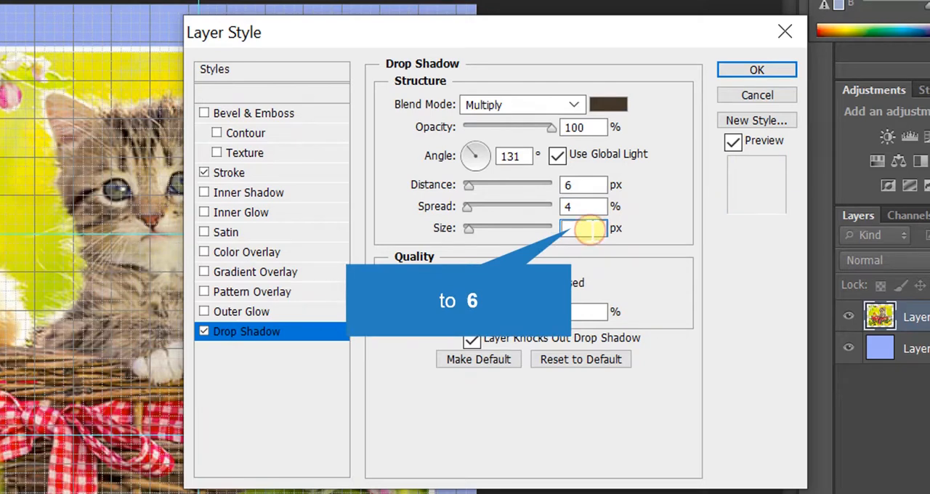
pyautogui.write('6')
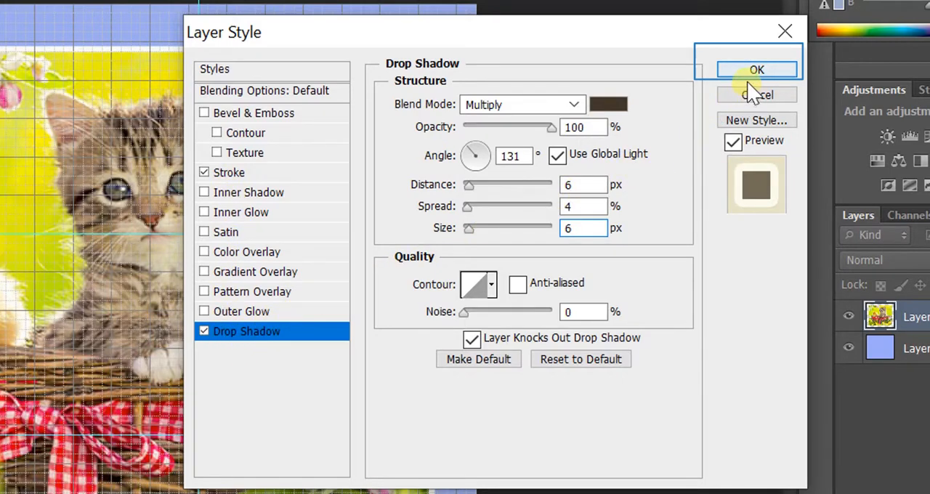
pyautogui.click(753, 72)
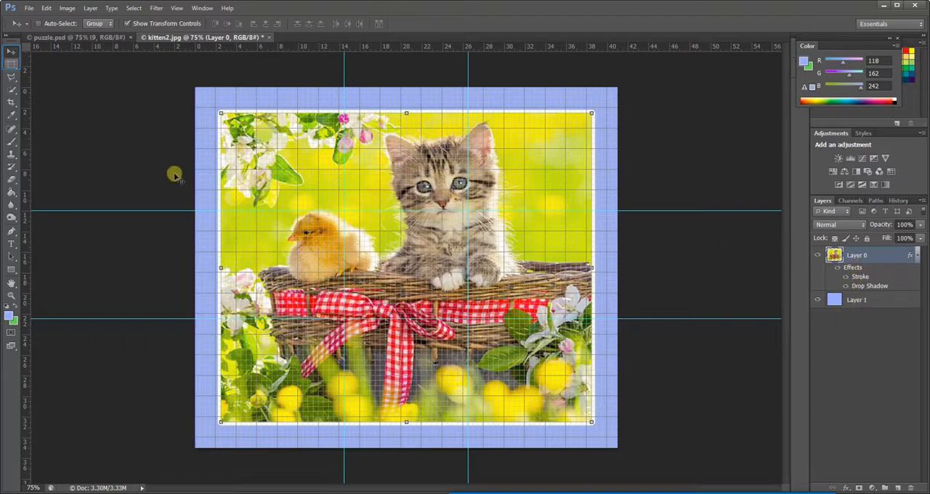
# - Select the photo's upper-left section up to the guides with the Rectangular Marquee tool and copy it to a new layer
pyautogui.click(12, 64)
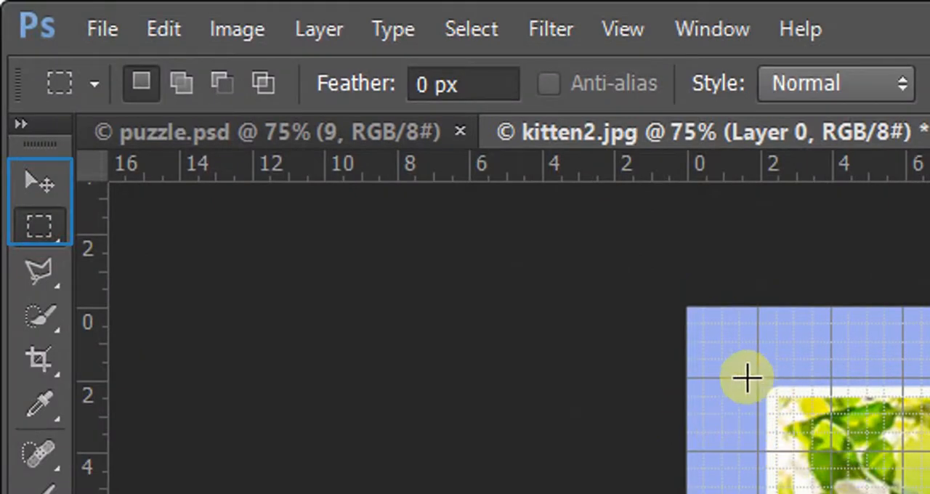
pyautogui.moveTo(42, 225); pyautogui.dragTo(157, 234)
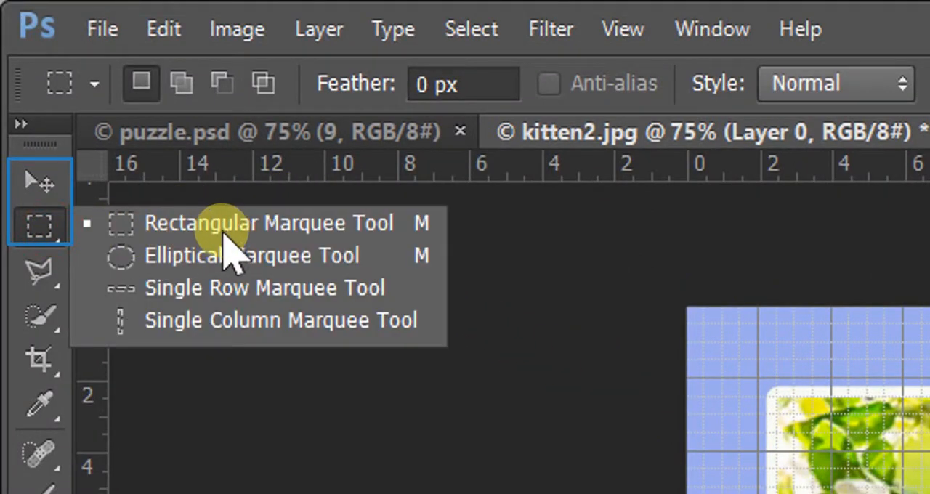
pyautogui.click(41, 232)
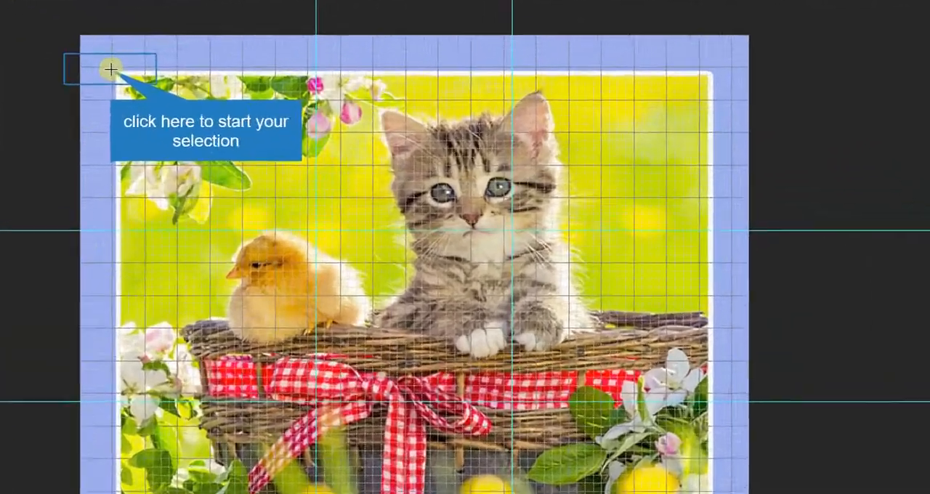
pyautogui.moveTo(215, 110); pyautogui.dragTo(344, 211)
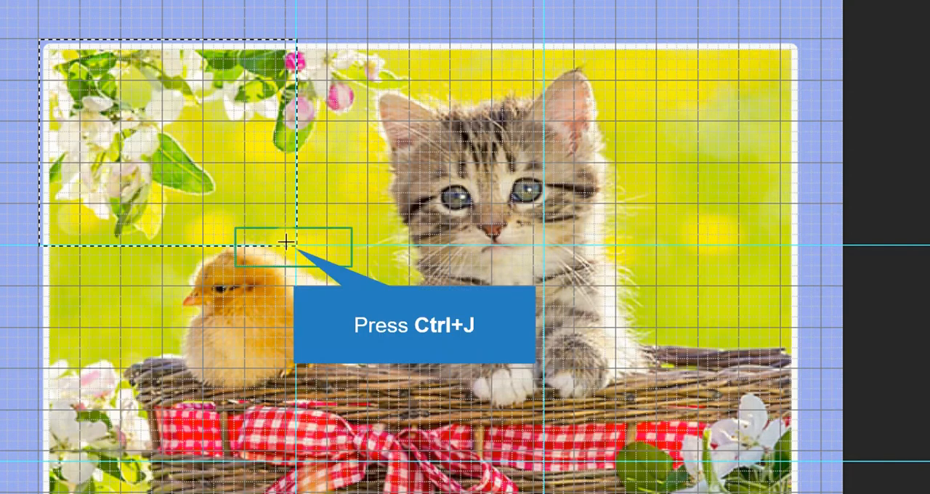
pyautogui.hotkey('ctrl', 'j')
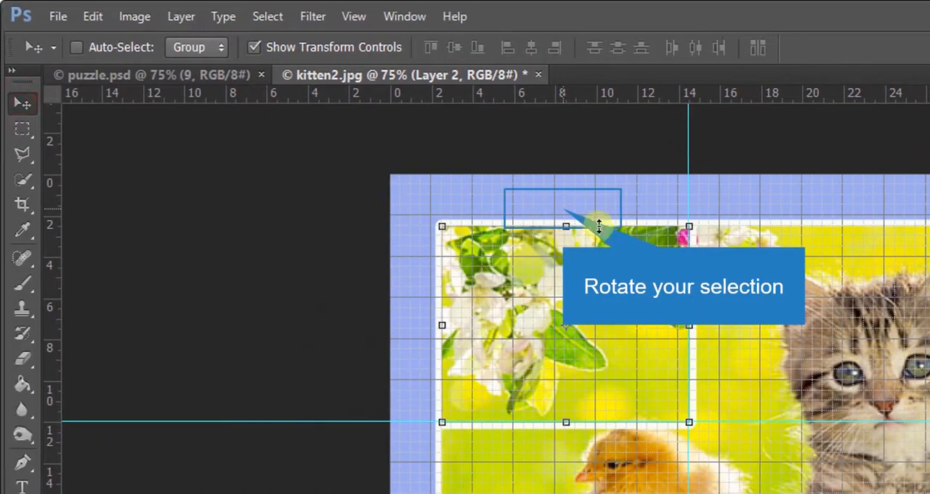
# - Rotate the copied upper-left piece about 5° counterclockwise and rename its layer to 1
pyautogui.moveTo(579, 216); pyautogui.dragTo(563, 210)
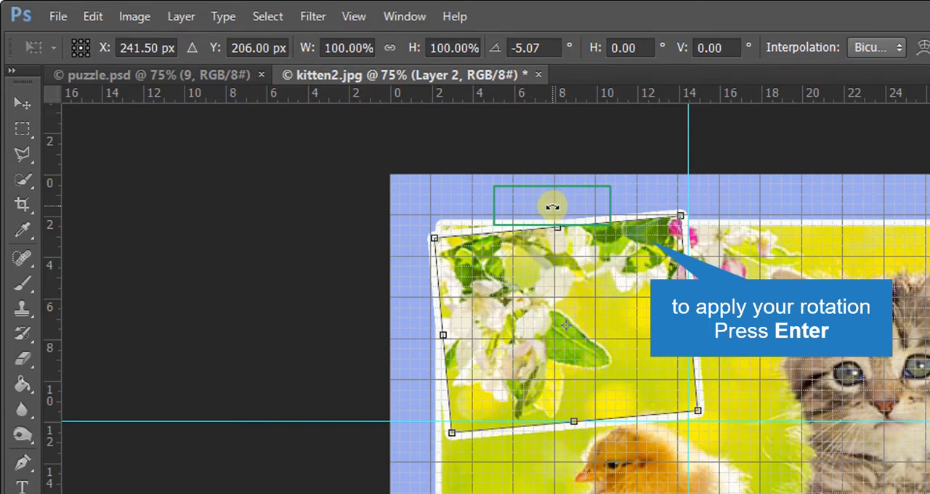
pyautogui.press('Return')
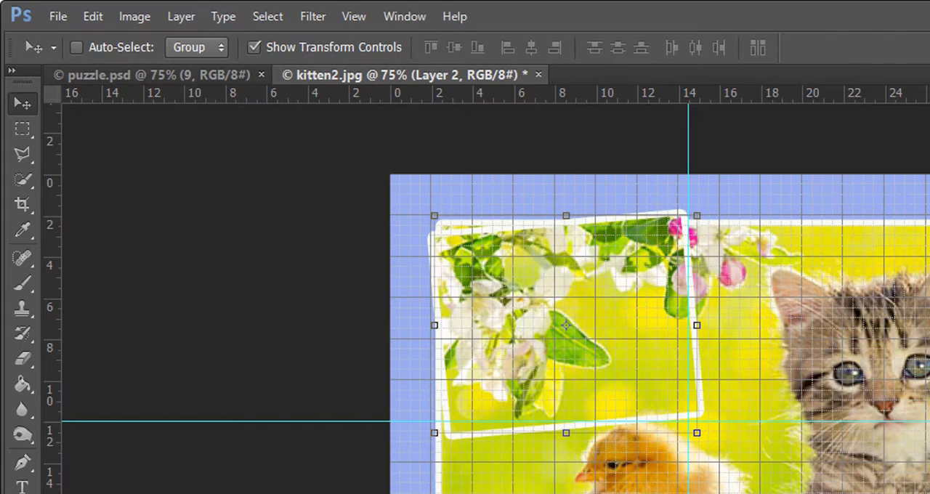
pyautogui.doubleClick(853, 256)
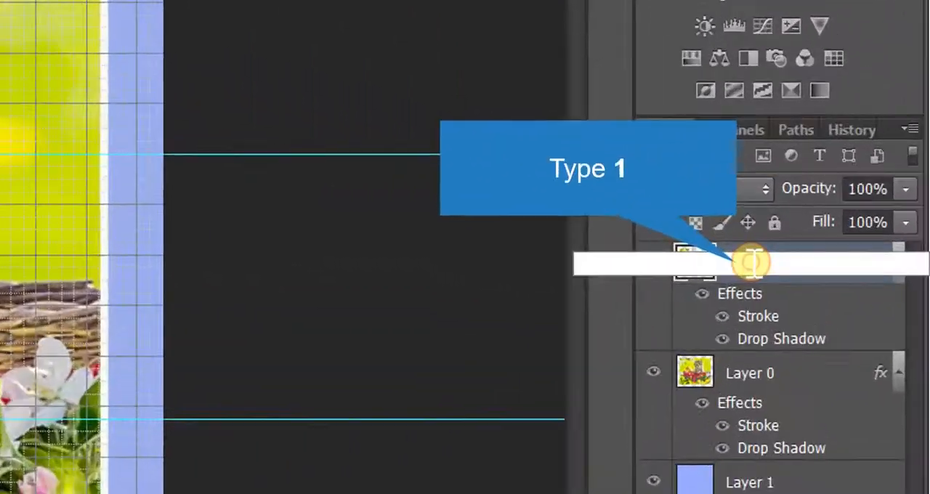
pyautogui.write('1')
pyautogui.press('Return')
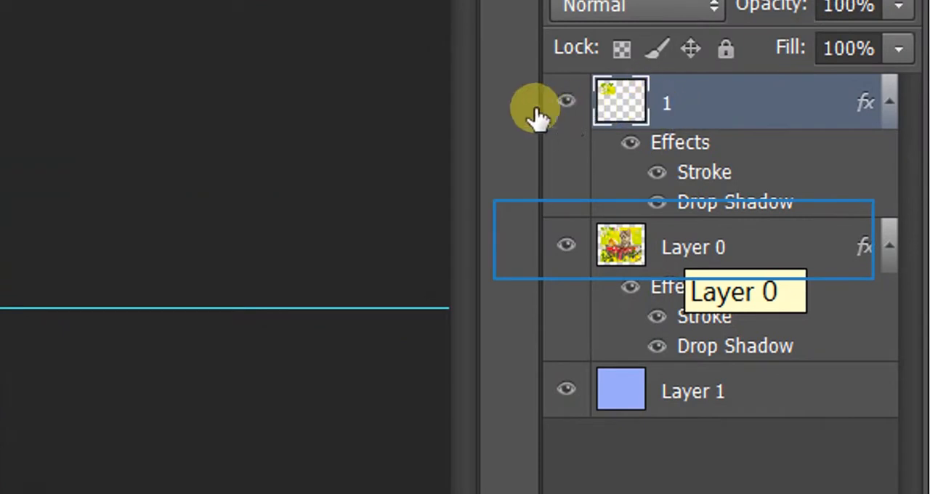
# - On Layer 0, select the top-middle section between the two vertical guides and copy it to a new layer with Layer Via Copy
pyautogui.click(687, 247)
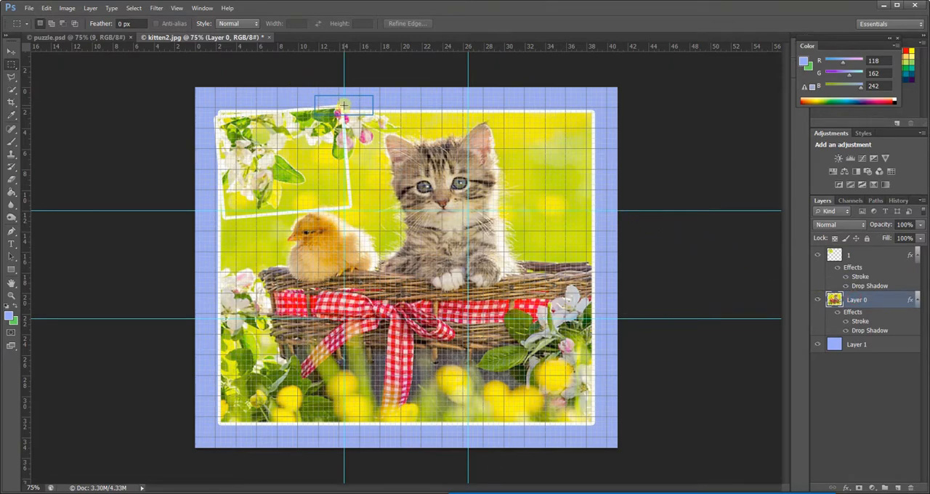
pyautogui.moveTo(343, 105); pyautogui.dragTo(468, 211)
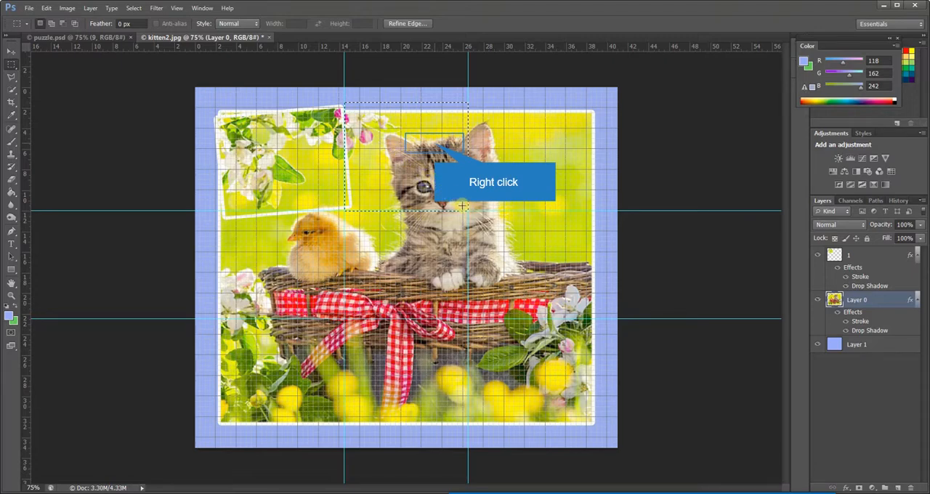
pyautogui.rightClick(438, 148)
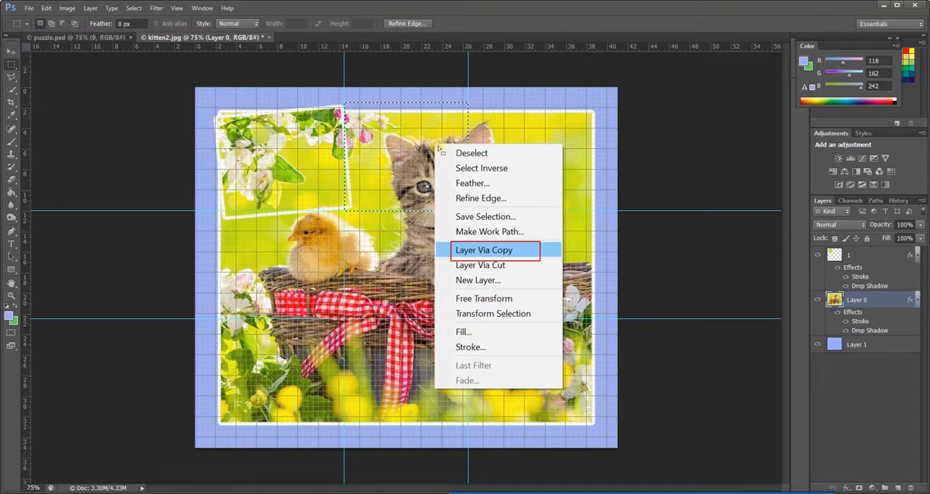
pyautogui.click(483, 250)
# - Rotate the copied top-middle piece about 5.7° clockwise with the Move tool's transform controls
pyautogui.press('v')
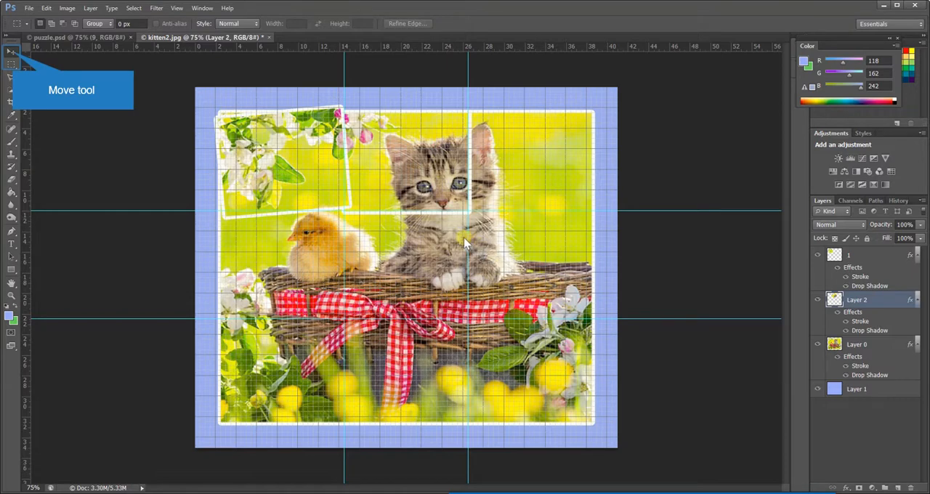
pyautogui.click(12, 51)
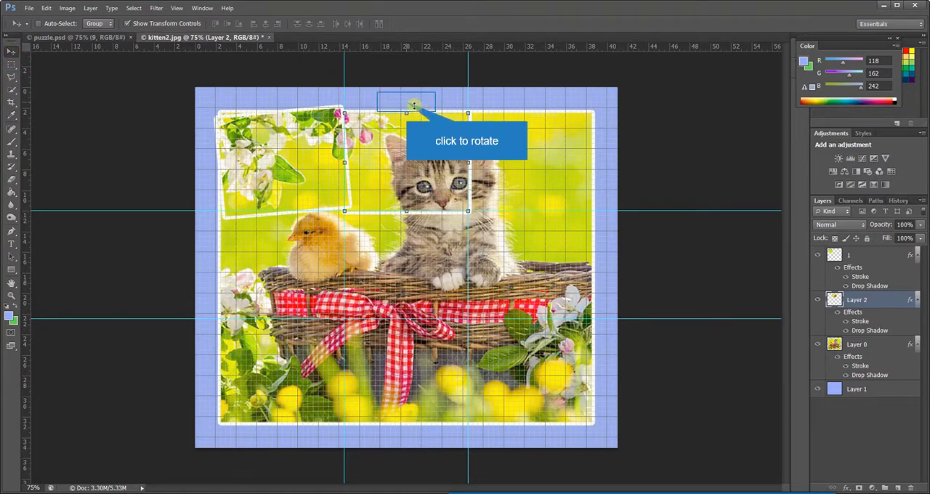
pyautogui.moveTo(406, 102); pyautogui.dragTo(407, 103)
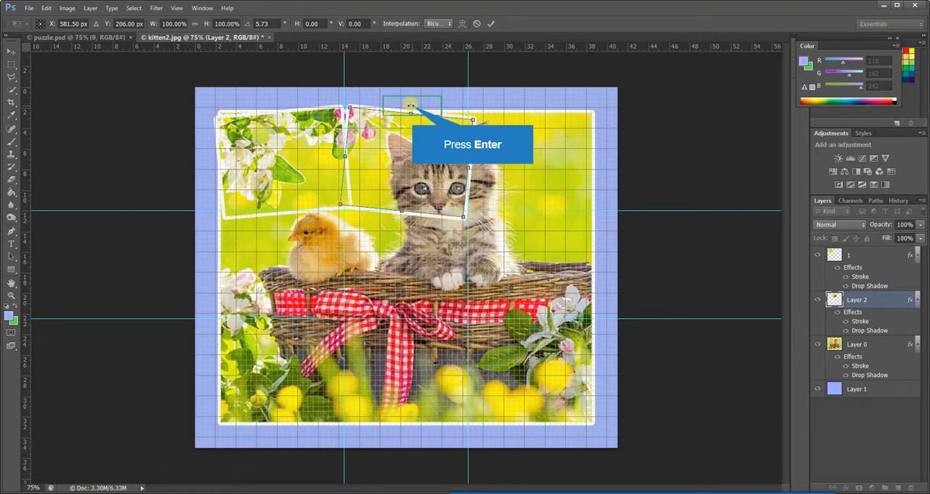
pyautogui.press('Return')
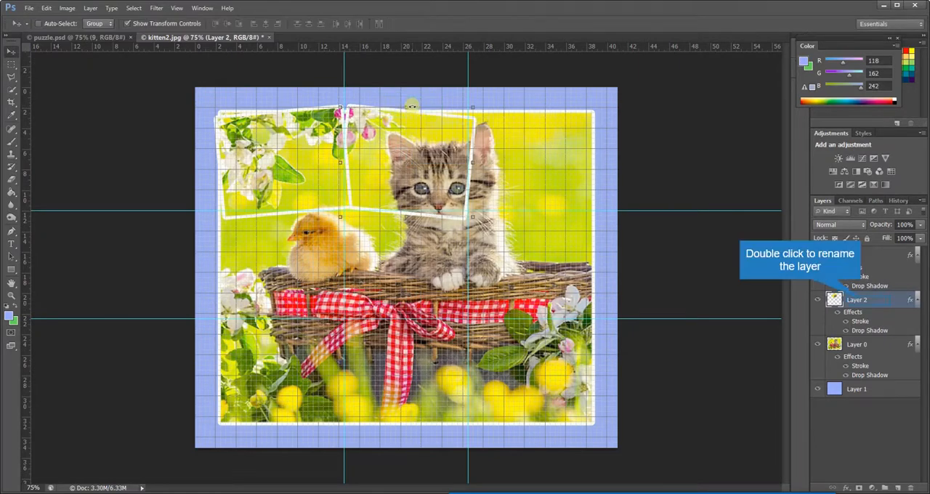
# - Rename the copied top-middle piece's layer to 2
pyautogui.doubleClick(856, 299)
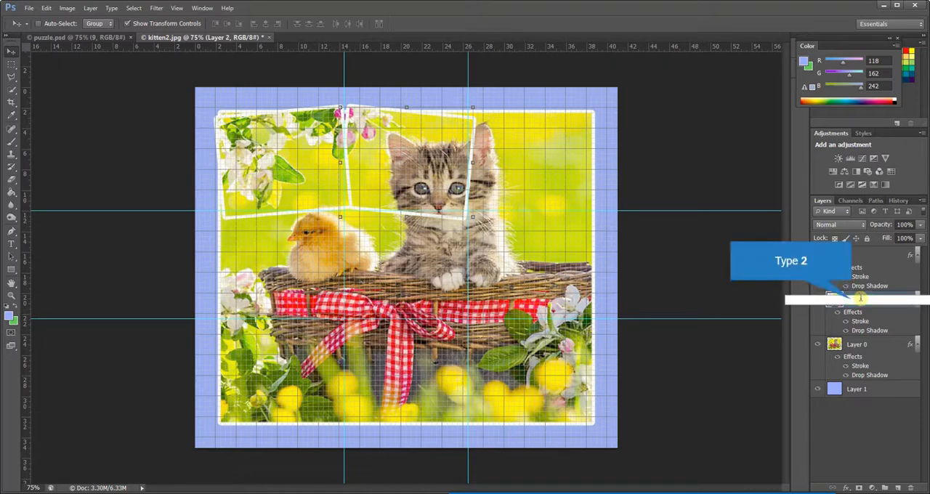
pyautogui.press('Return')
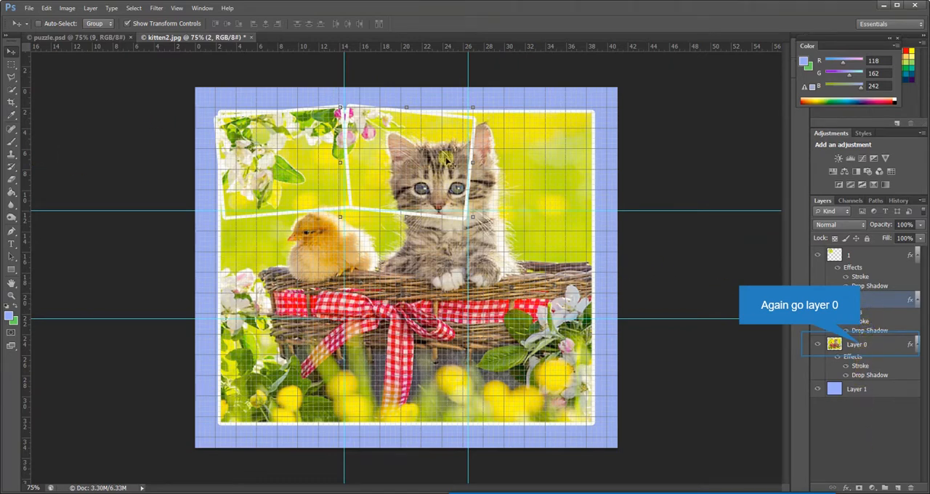
# - On Layer 0, select the upper-right section bounded by the guides with the Rectangular Marquee tool and copy it to a new layer
pyautogui.click(857, 345)
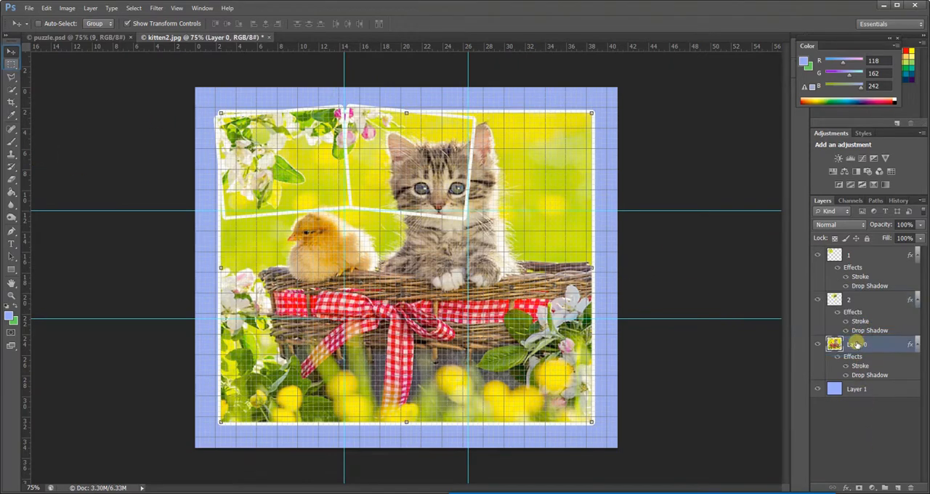
pyautogui.click(11, 64)
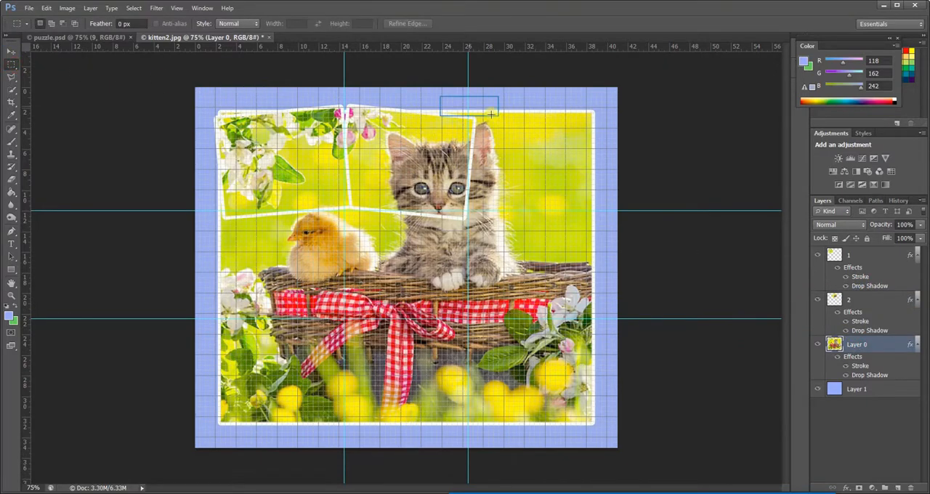
pyautogui.moveTo(468, 107); pyautogui.dragTo(601, 211)
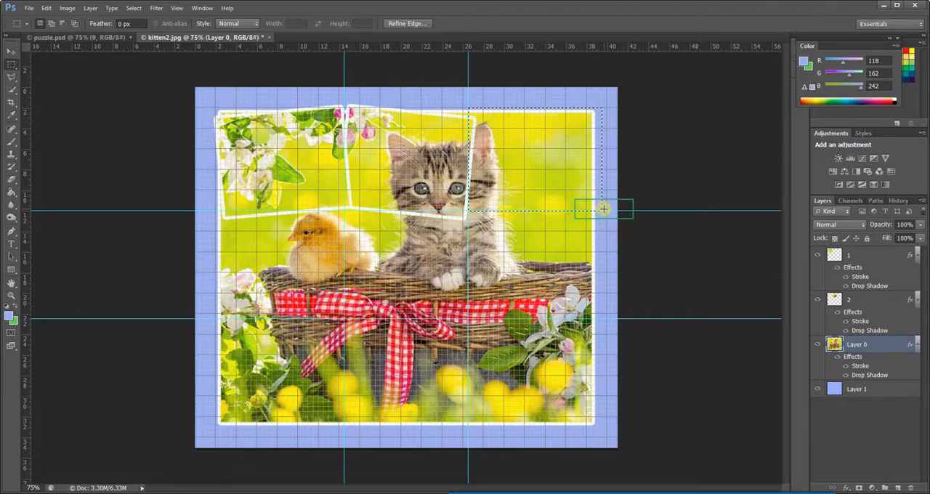
pyautogui.hotkey('ctrl', 'j')
# - Rotate the copied upper-right piece about 8° counterclockwise and rename its layer to 3
pyautogui.press('v')
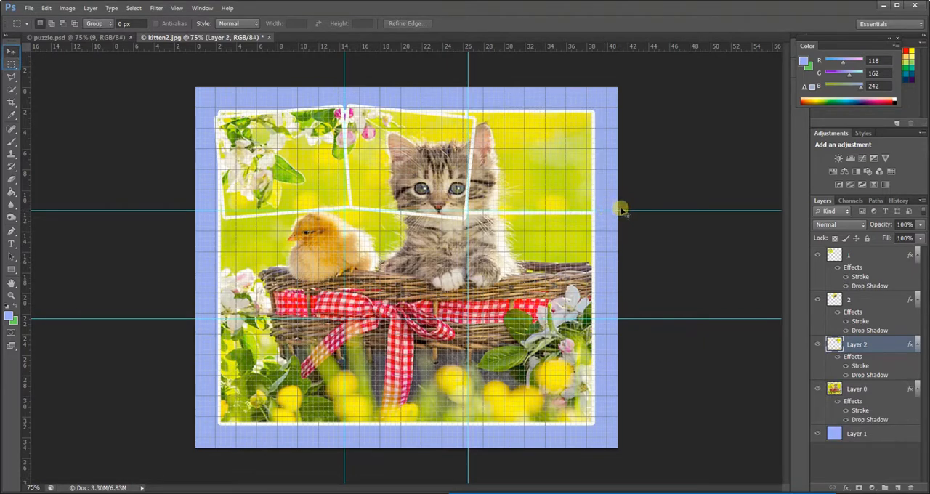
pyautogui.click(10, 51)
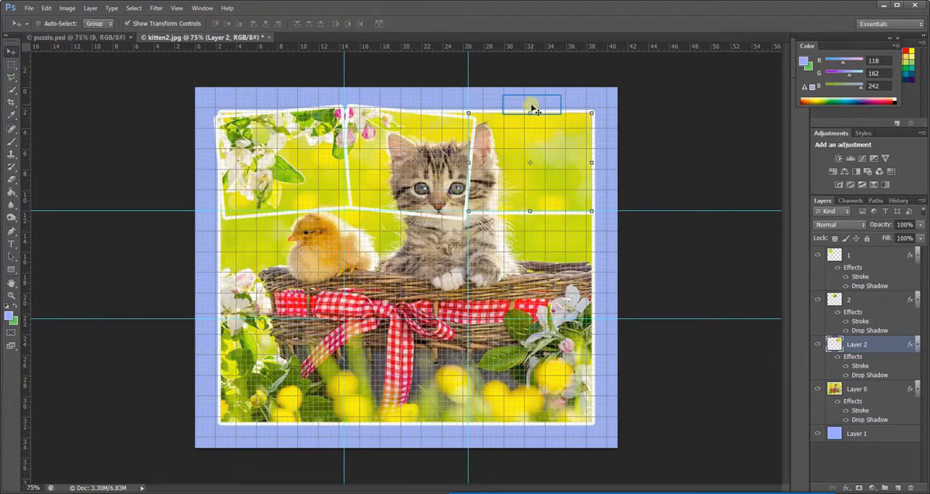
pyautogui.moveTo(532, 109); pyautogui.dragTo(531, 105)
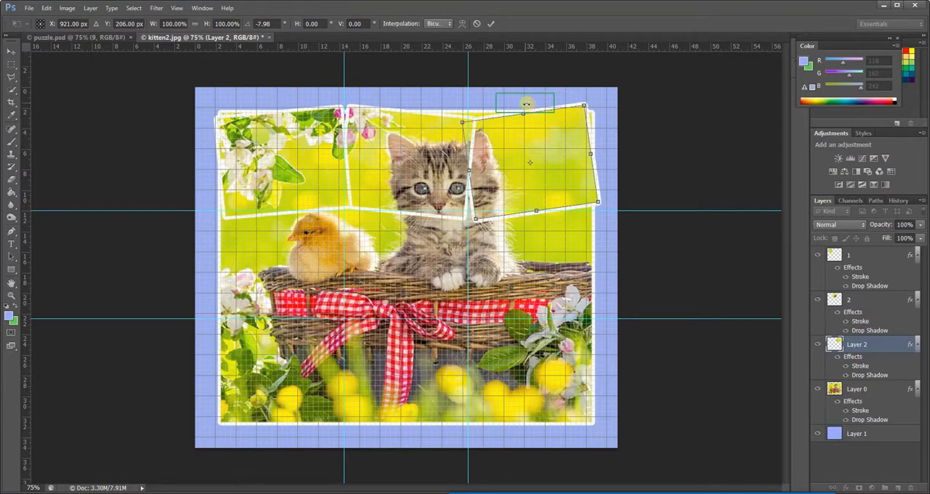
pyautogui.press('Return')
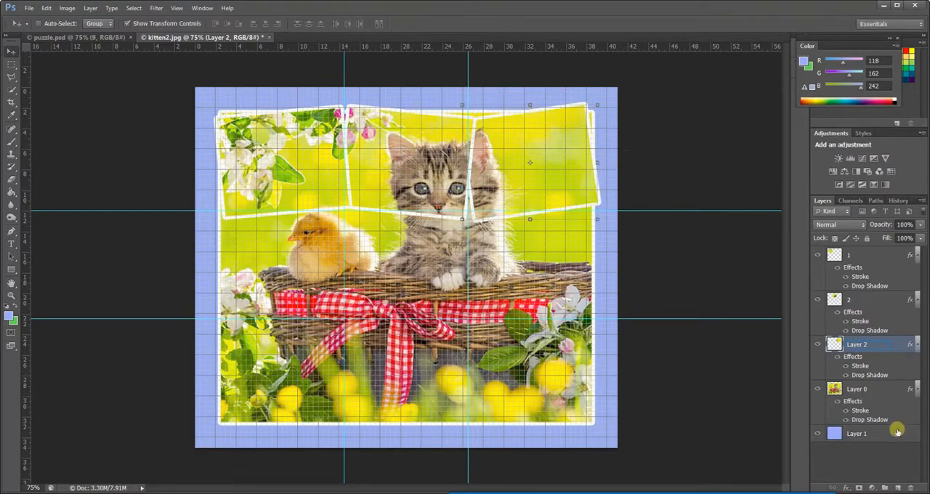
pyautogui.moveTo(858, 347); pyautogui.dragTo(855, 348)
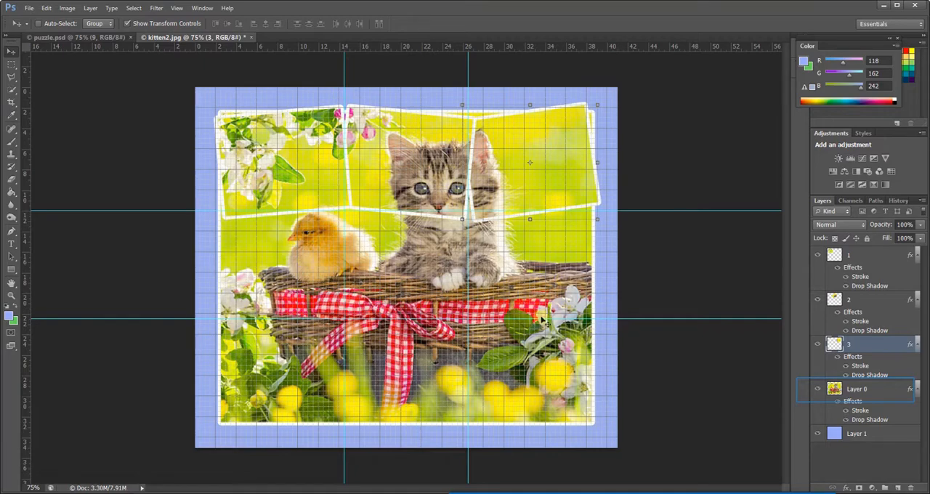
# - Copy the middle-left section of Layer 0 to a new layer, rotate it slightly clockwise and name the layer 4
pyautogui.click(855, 389)
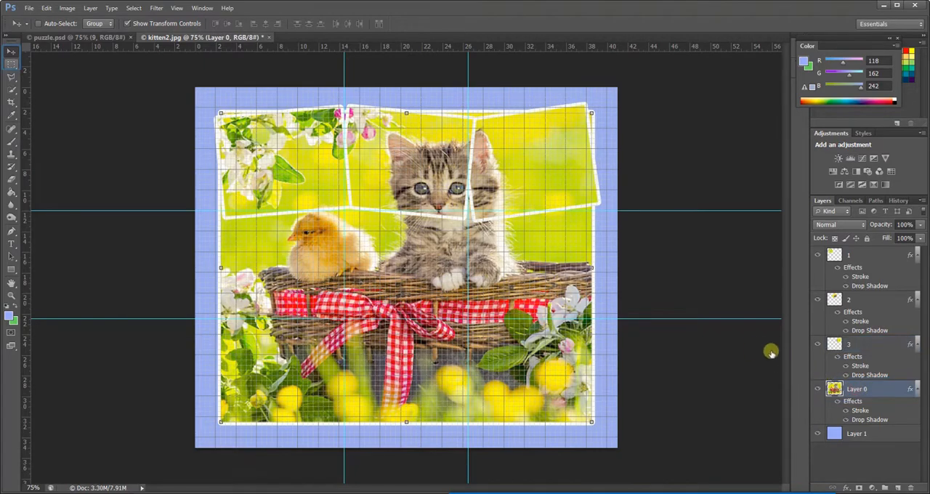
pyautogui.click(11, 64)
pyautogui.moveTo(211, 211); pyautogui.dragTo(346, 319)
pyautogui.hotkey('ctrl', 'j')
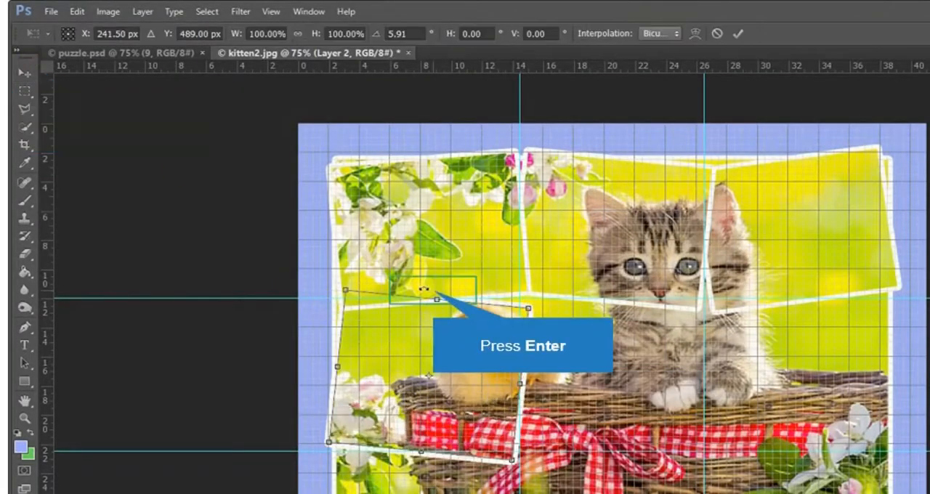
pyautogui.press('Return')
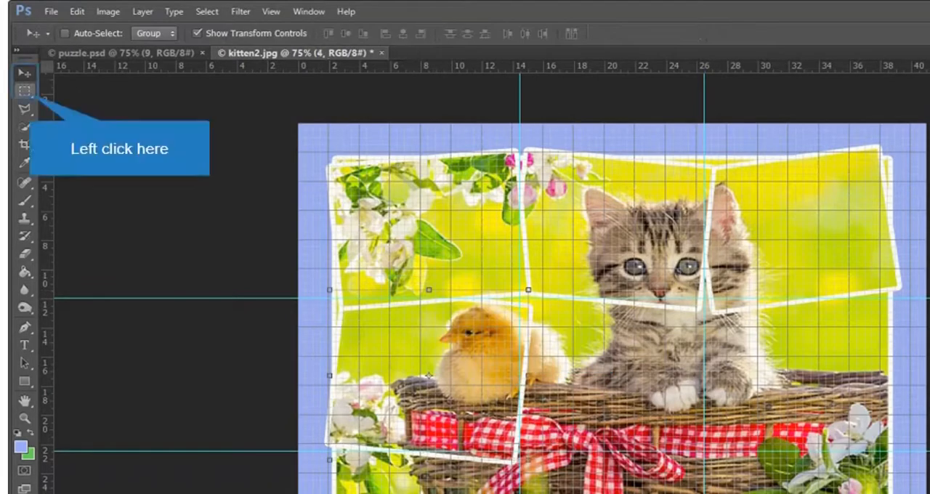
# - Copy the center section of Layer 0 between the guides to a new layer, rotate it about 9.7° counterclockwise and name it 5
pyautogui.press('m')
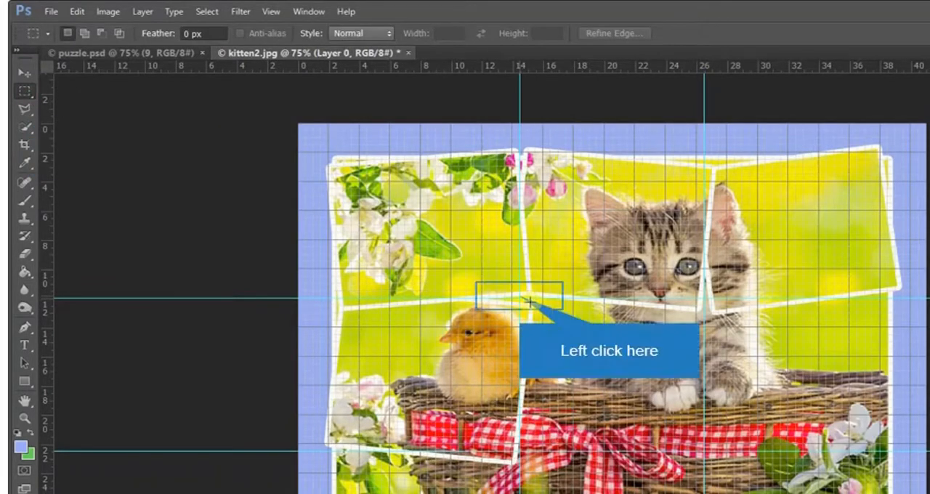
pyautogui.click(528, 300)
pyautogui.hotkey('ctrl', 'j')
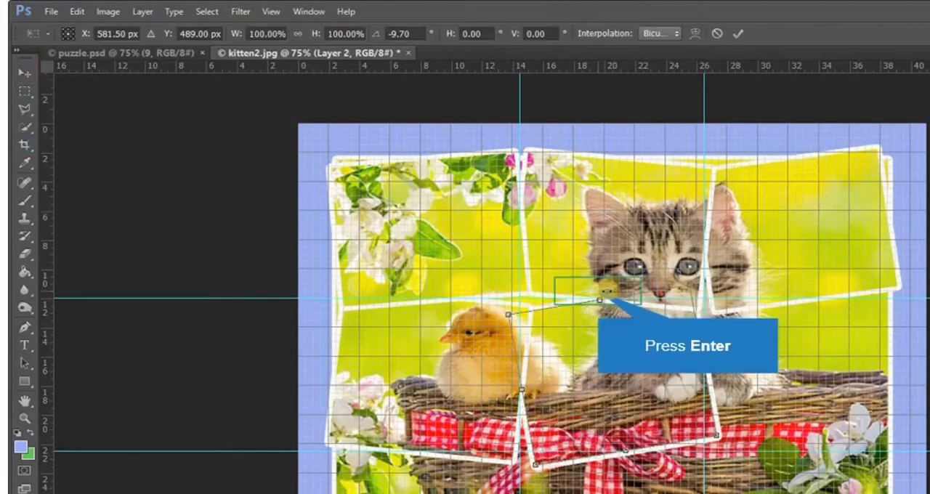
pyautogui.press('Return')
# - Copy the middle-right section of Layer 0 to a new layer, rotate it about 8° clockwise and name it 6
pyautogui.click(24, 91)
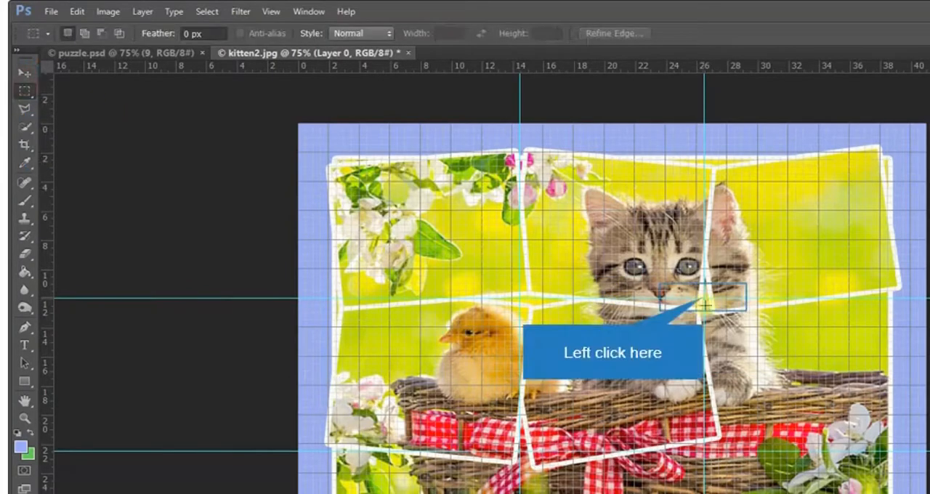
pyautogui.click(704, 305)
pyautogui.hotkey('ctrl', 'j')
pyautogui.click(25, 72)
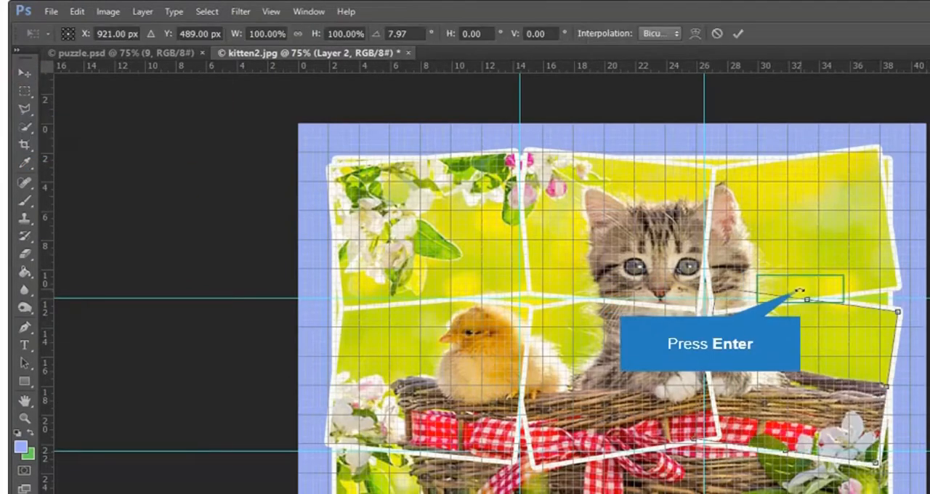
pyautogui.press('Return')
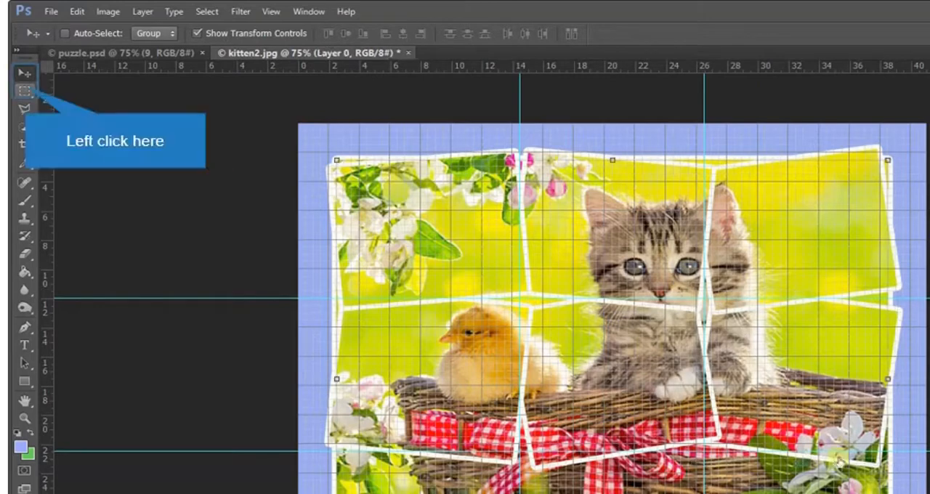
# - Copy the lower-left section of Layer 0 to a new layer, rotate it about 8.8° counterclockwise and name it 7
pyautogui.click(24, 90)
pyautogui.moveTo(152, 291); pyautogui.dragTo(239, 315)
pyautogui.hotkey('ctrl', 'j')
pyautogui.click(25, 72)
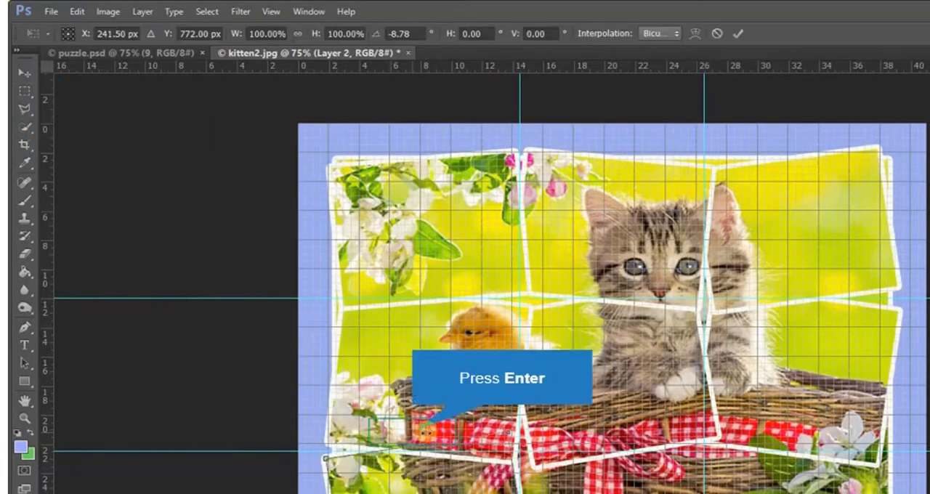
pyautogui.press('Return')
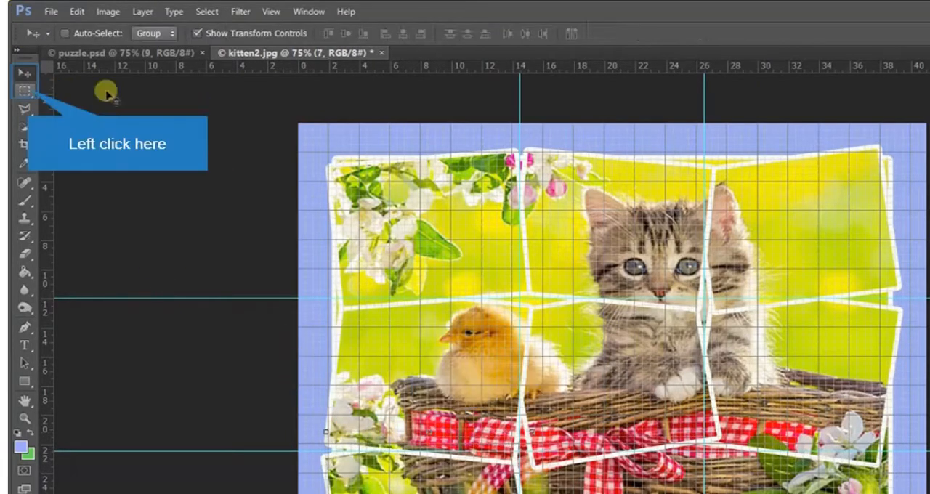
# - Copy the bottom-middle section of Layer 0 to a new layer, rotate it slightly clockwise and name it 8
pyautogui.click(25, 91)
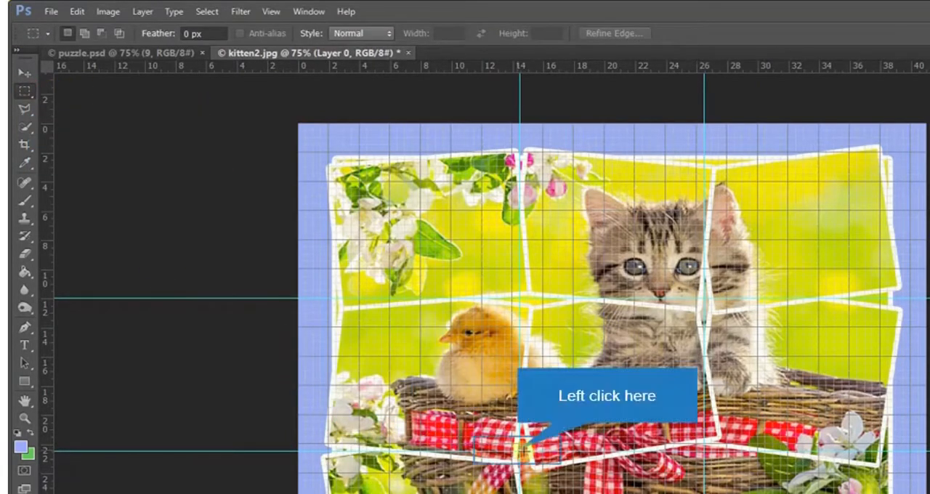
pyautogui.moveTo(520, 451); pyautogui.dragTo(704, 493)
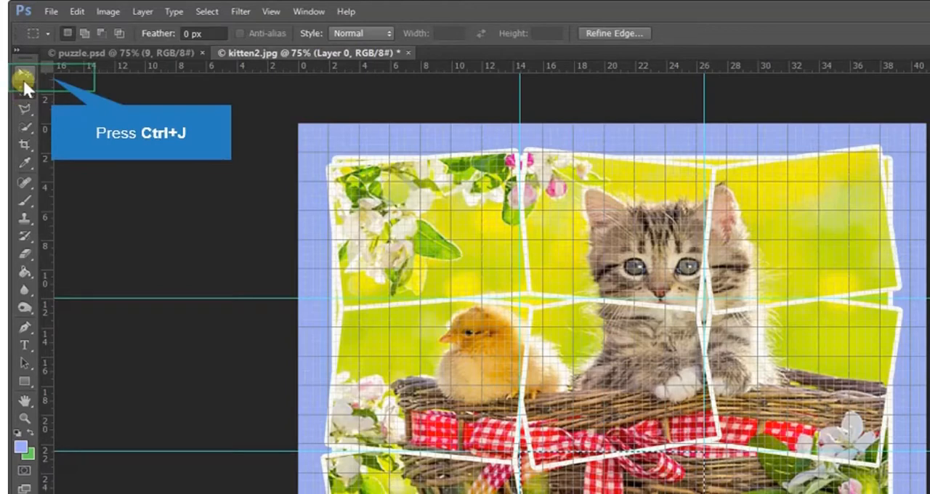
pyautogui.hotkey('ctrl', 'j')
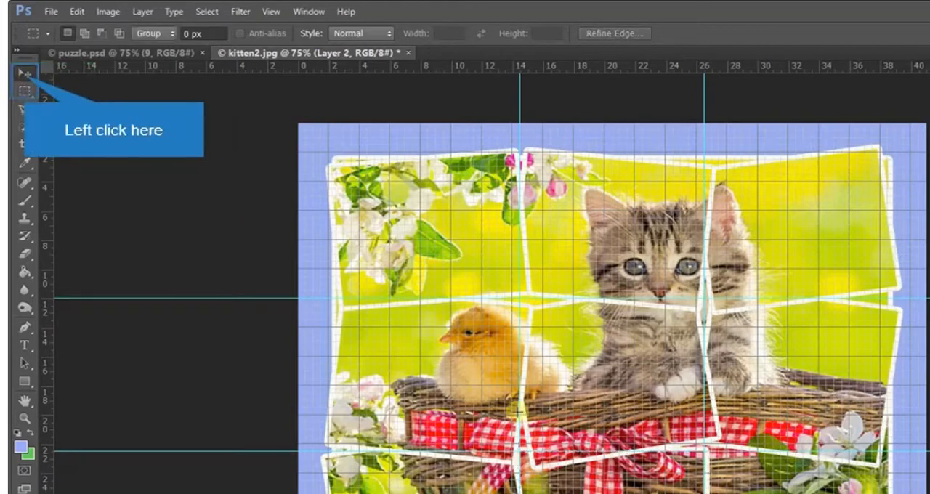
pyautogui.click(25, 73)
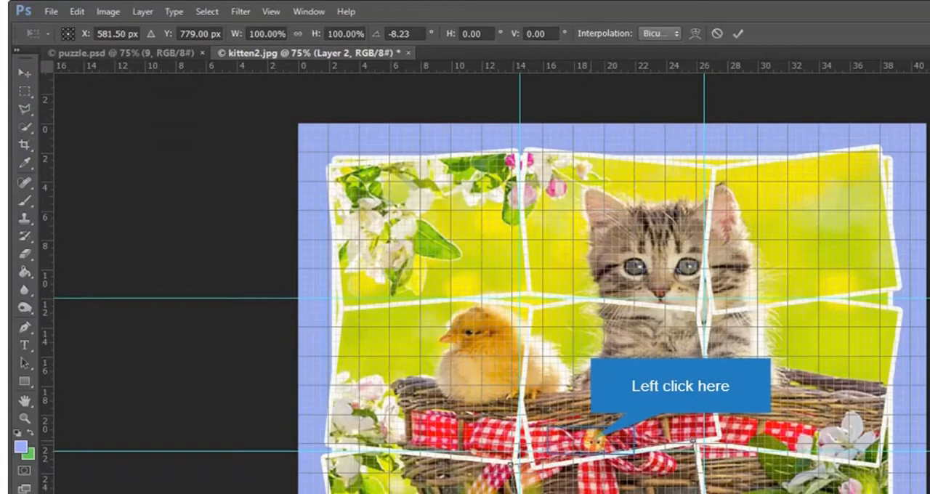
pyautogui.press('Return')
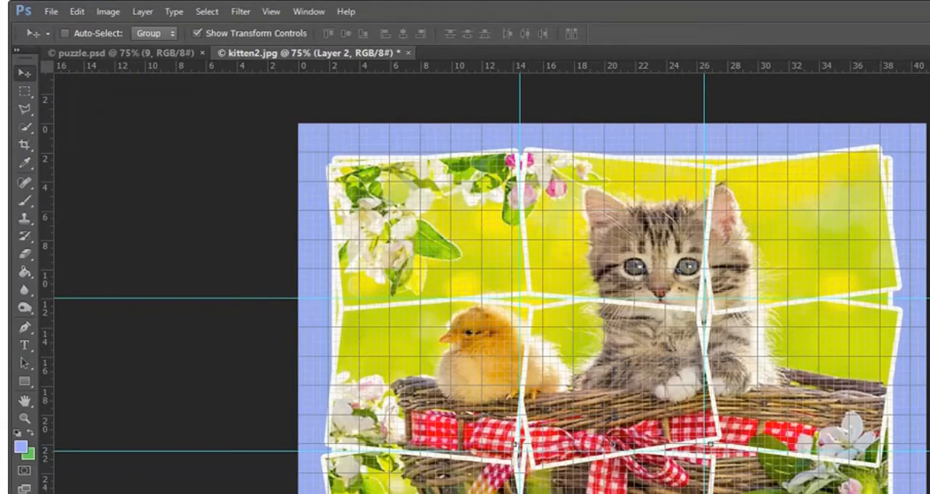
# - Copy the lower-right section of Layer 0 to a new layer, rotate it slightly counterclockwise and name it 9
pyautogui.click(24, 90)
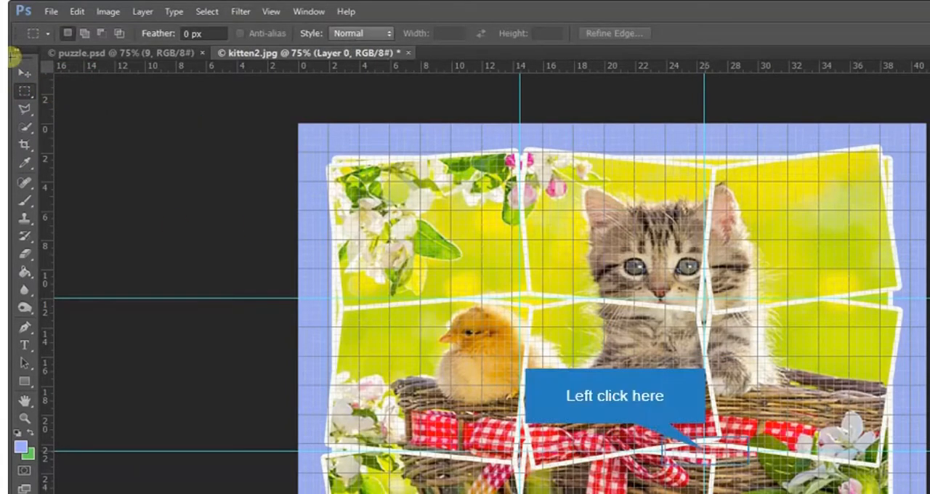
pyautogui.click(701, 451)
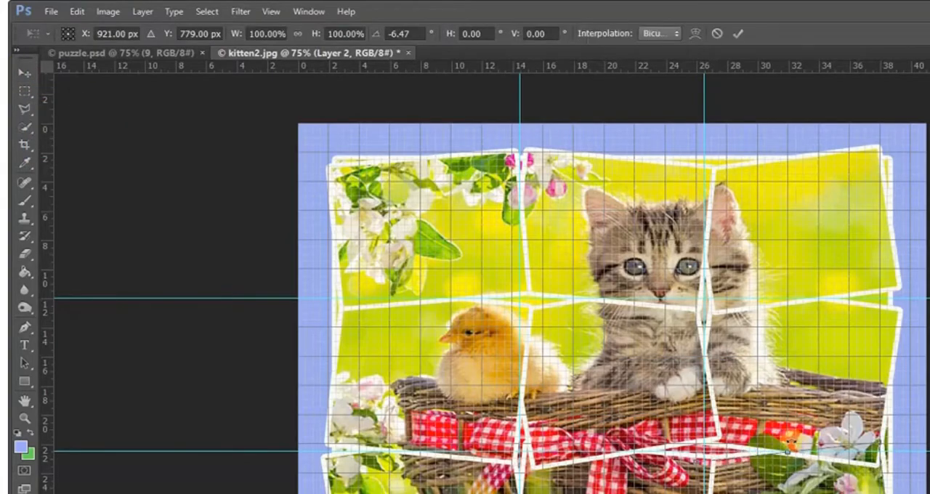
pyautogui.press('Return')
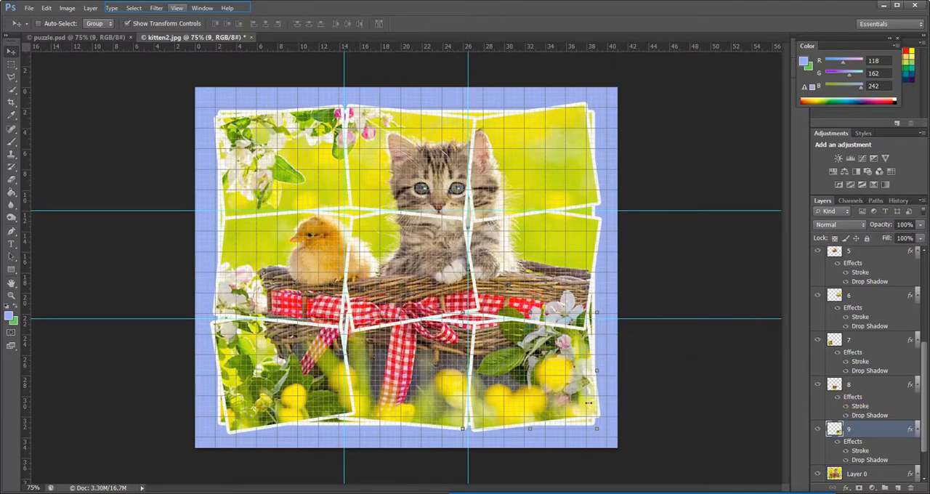
# - Turn off the display of the grid and the guides over the image
pyautogui.click(177, 8)
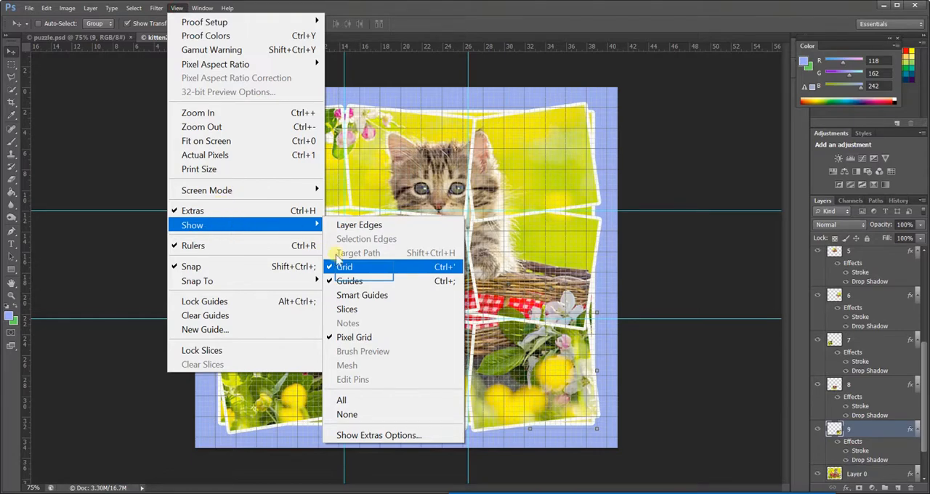
pyautogui.click(354, 267)
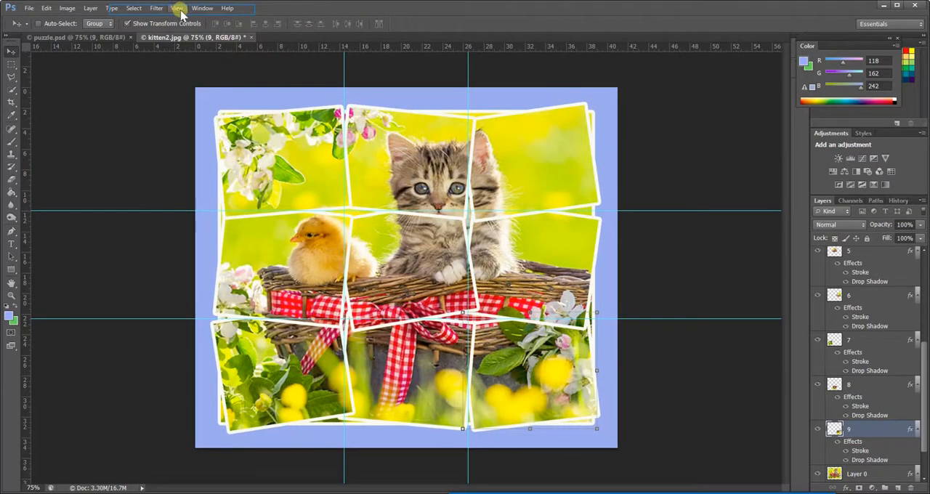
pyautogui.click(177, 8)
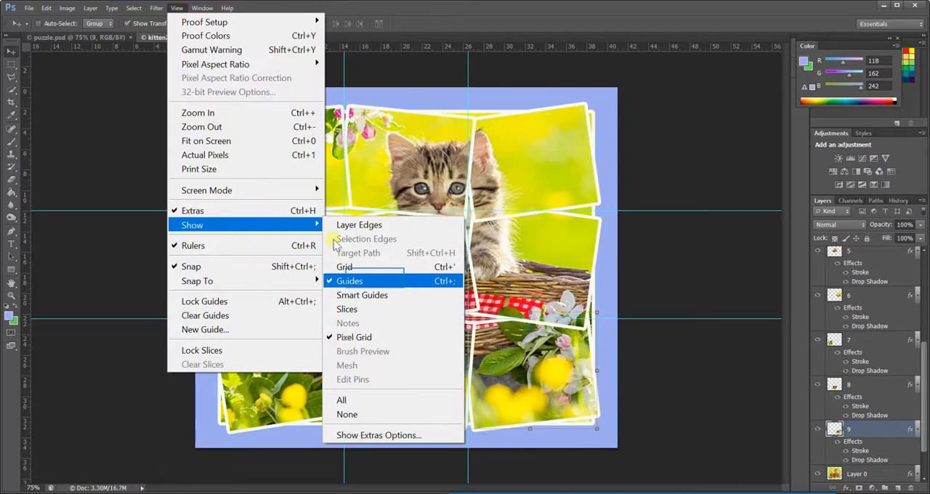
pyautogui.click(377, 283)
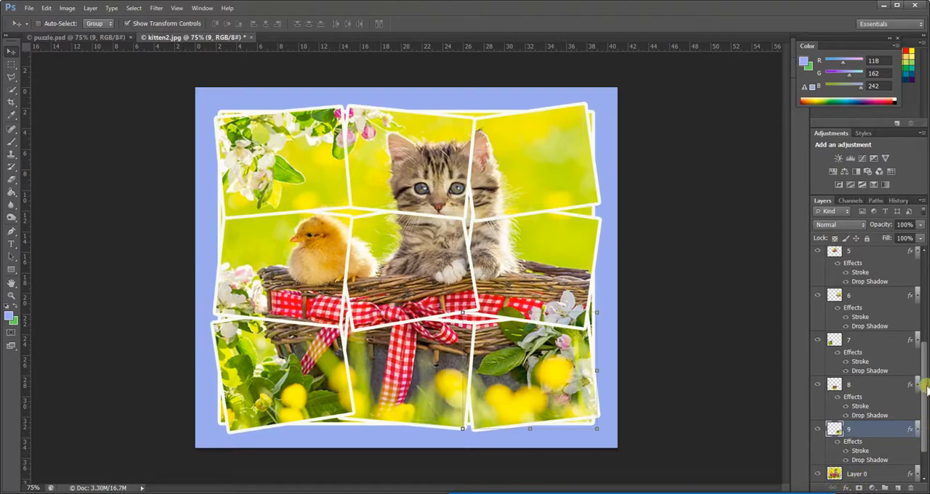
# - Hide Layer 0, the original full photo beneath the nine pieces
pyautogui.scroll(-1, 919, 389)
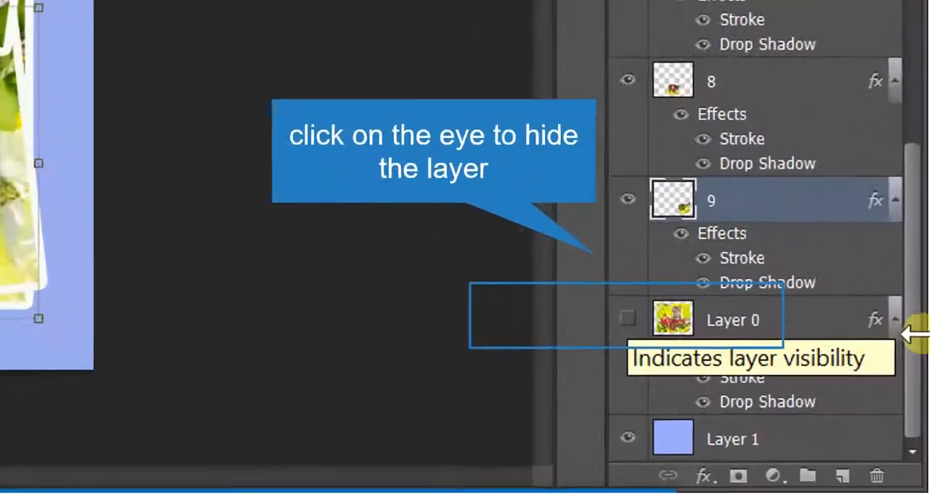